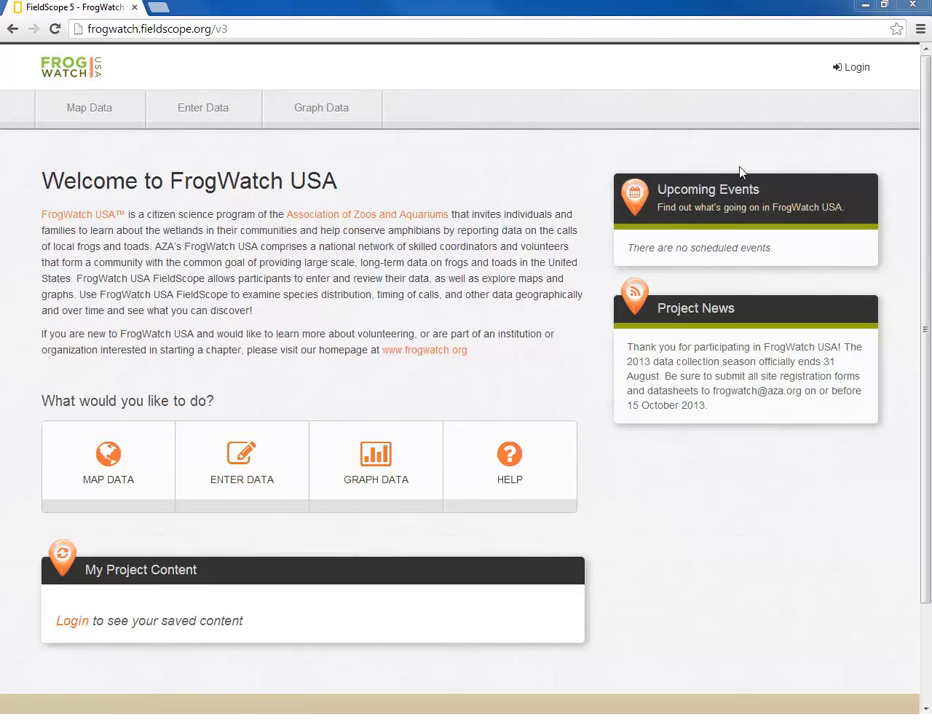
# - Open the registration form and enter the signup e-mail address and password
pyautogui.click(838, 74)
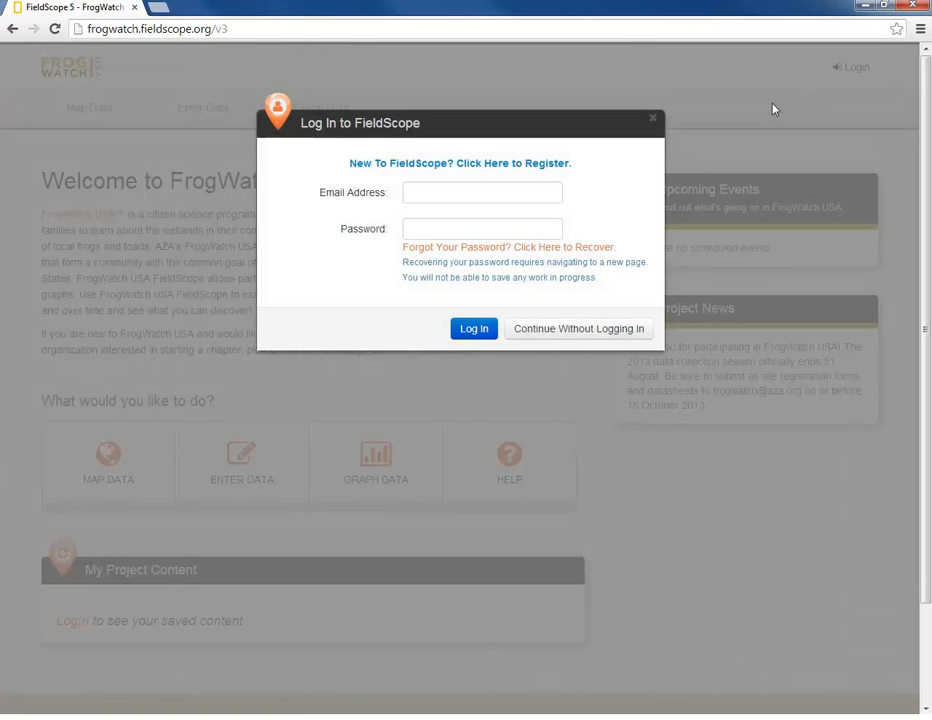
pyautogui.click(554, 165)
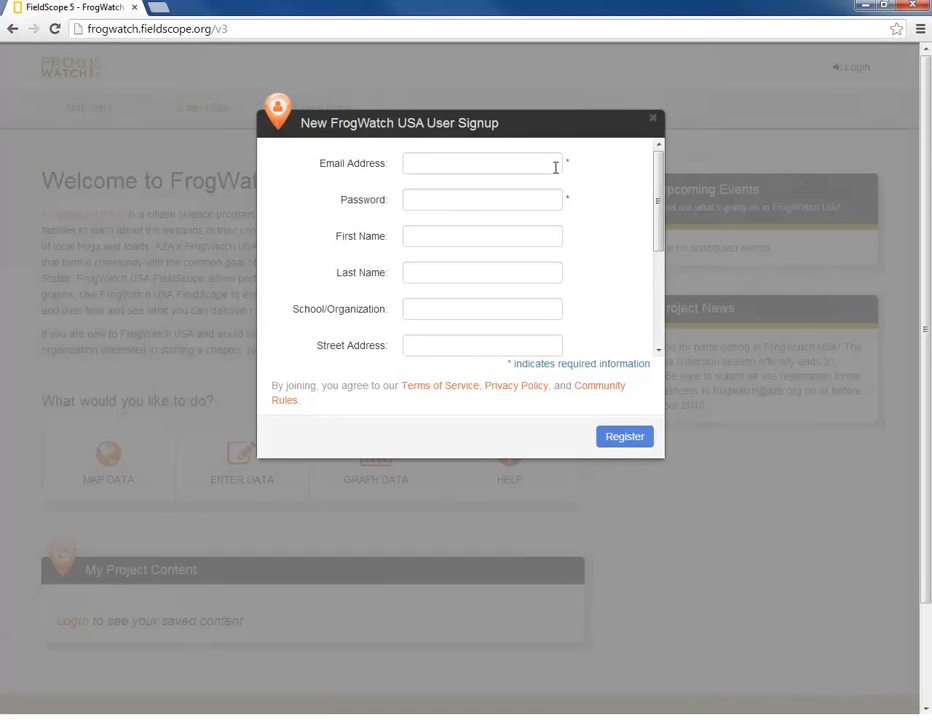
pyautogui.click(555, 167)
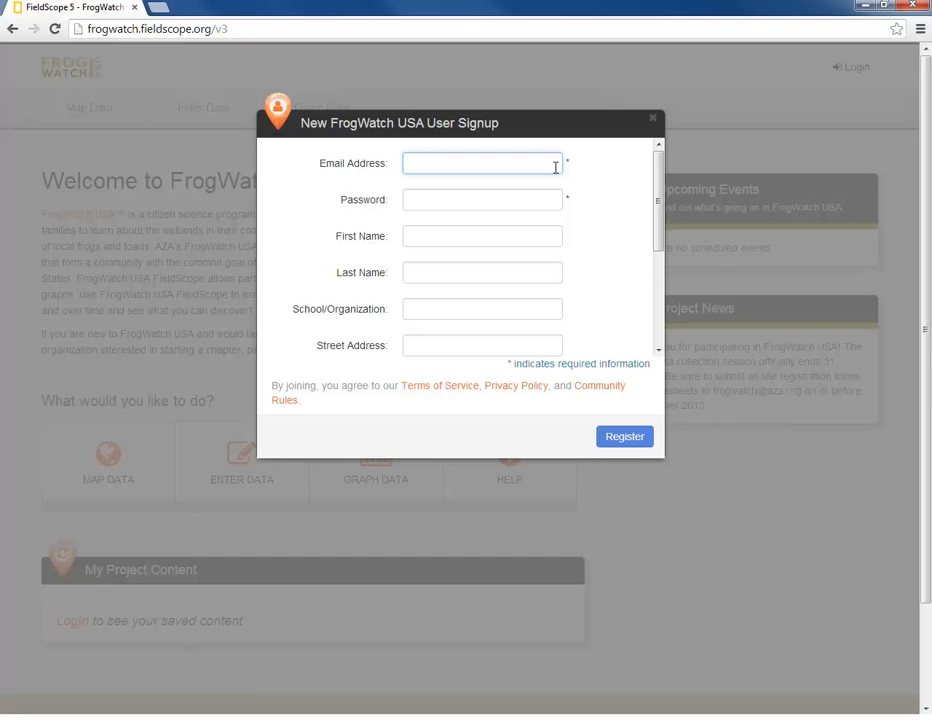
pyautogui.press('Tab')
pyautogui.write('******')
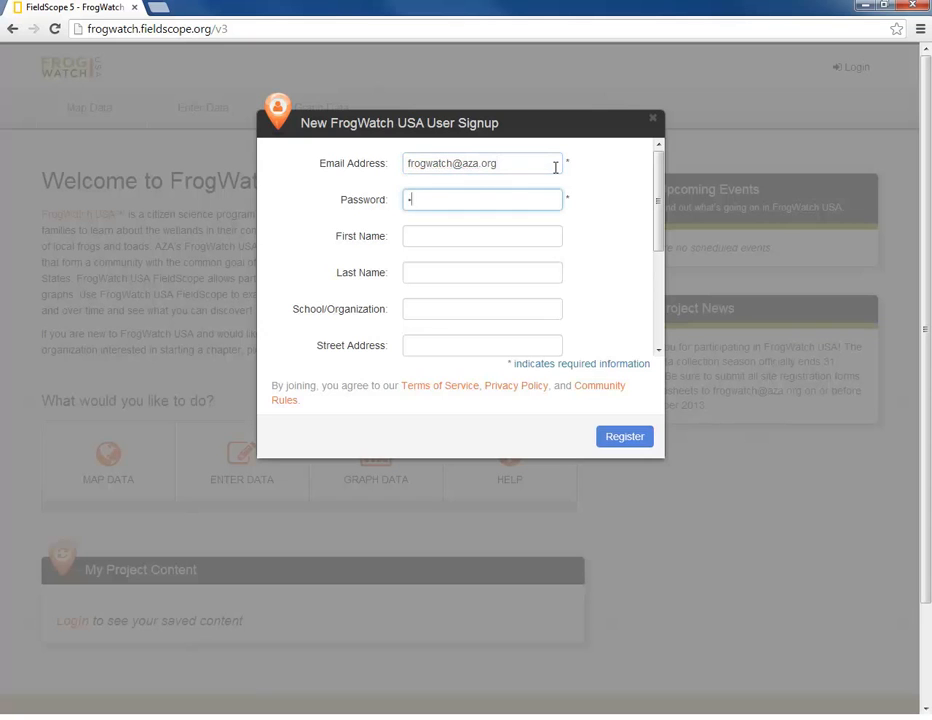
pyautogui.write('*')
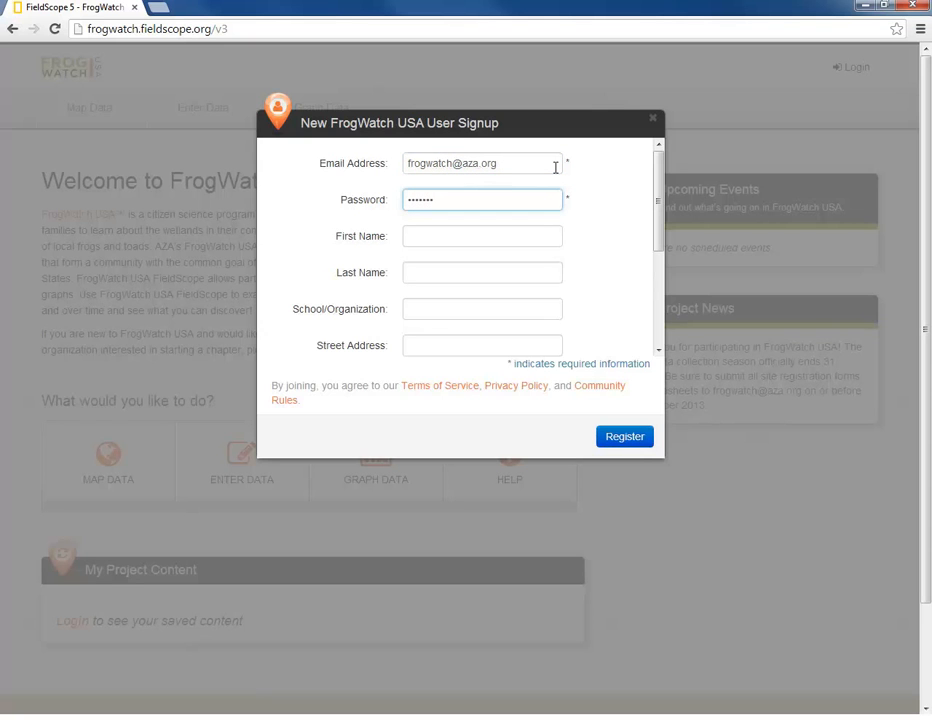
# - Set the Chapter dropdown to Unaffiliated
pyautogui.press('Tab')
pyautogui.press('Tab')
pyautogui.press('Tab')
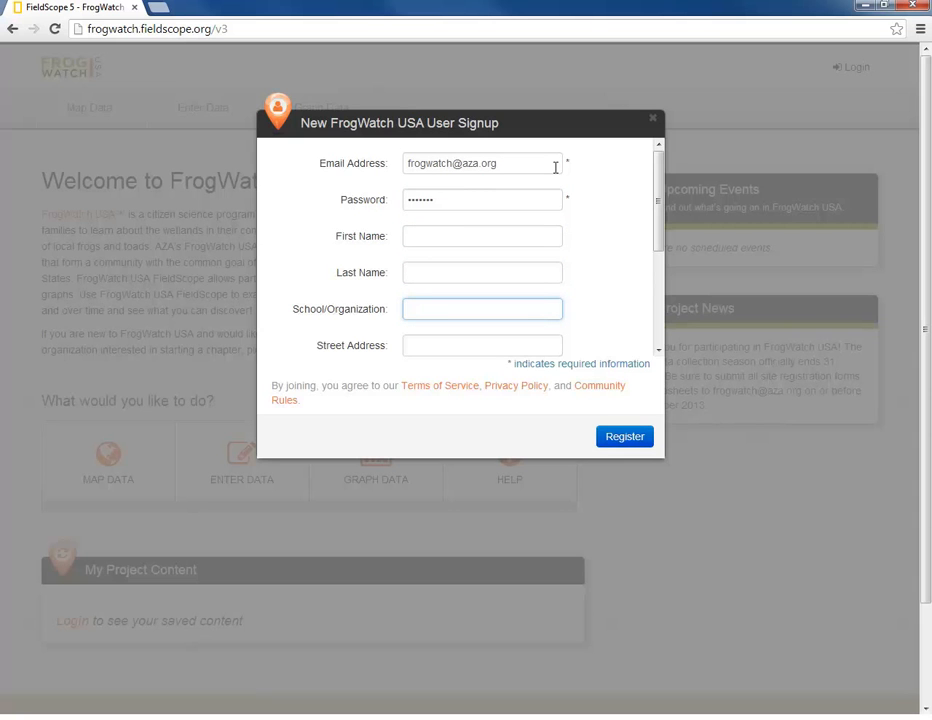
pyautogui.moveTo(663, 178); pyautogui.dragTo(639, 285)
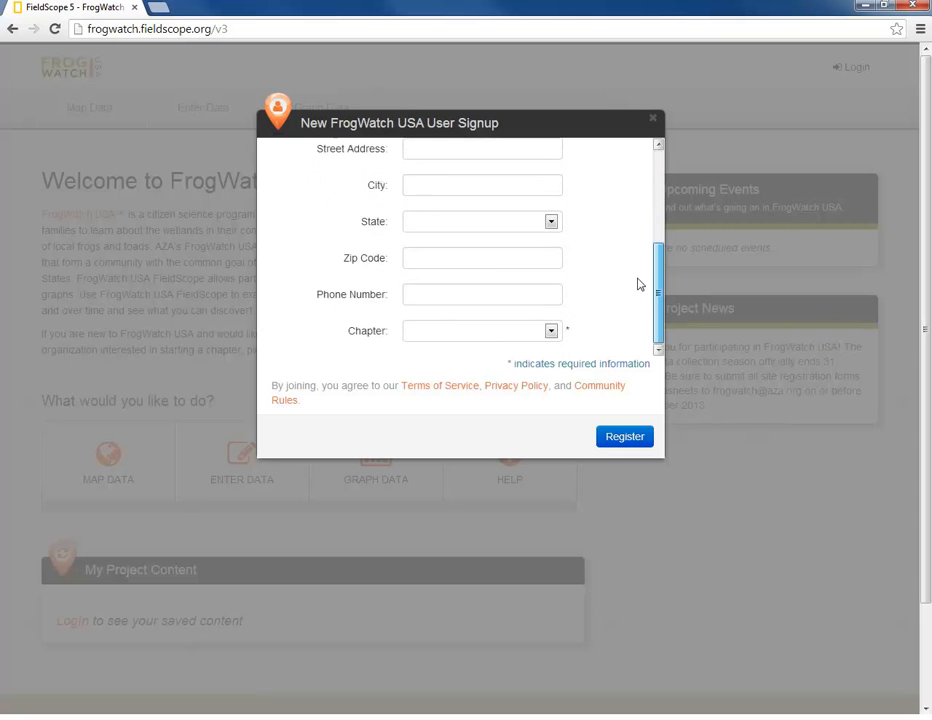
pyautogui.click(551, 332)
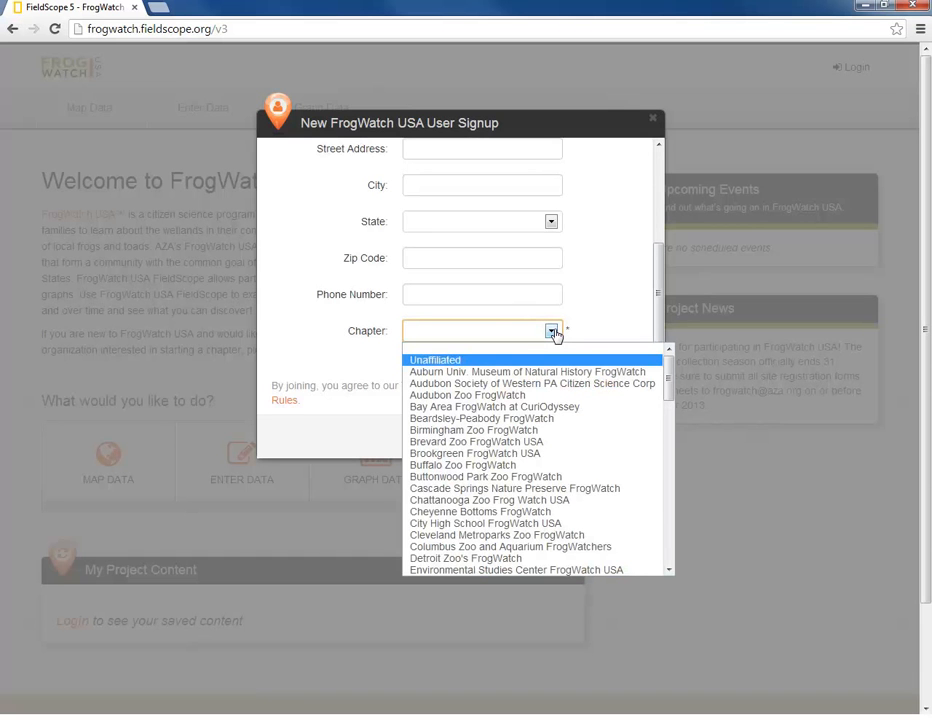
pyautogui.click(512, 360)
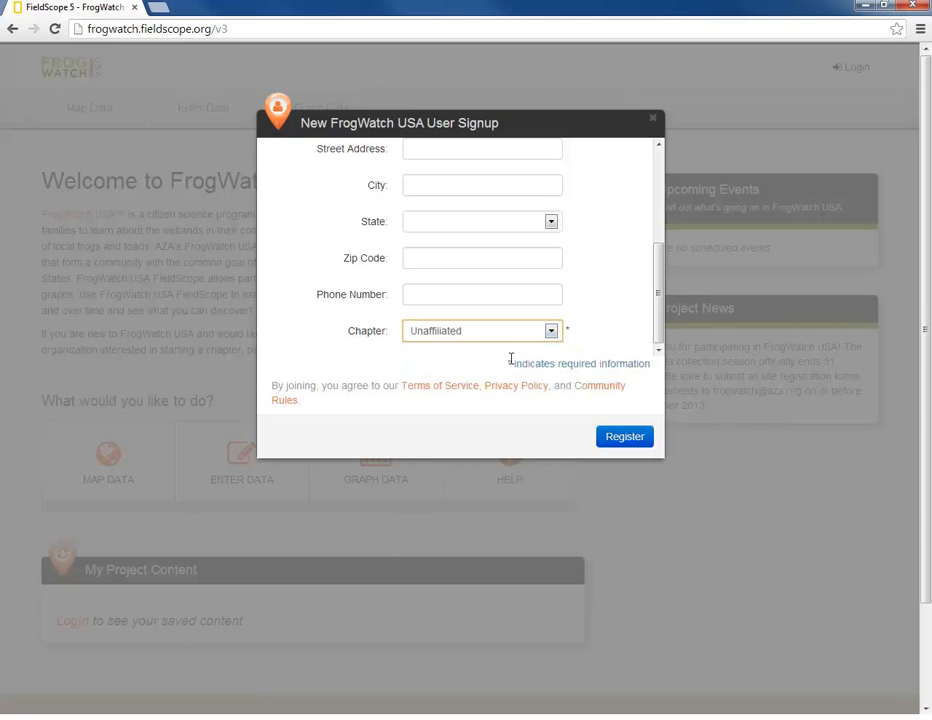
pyautogui.moveTo(661, 299); pyautogui.dragTo(673, 187)
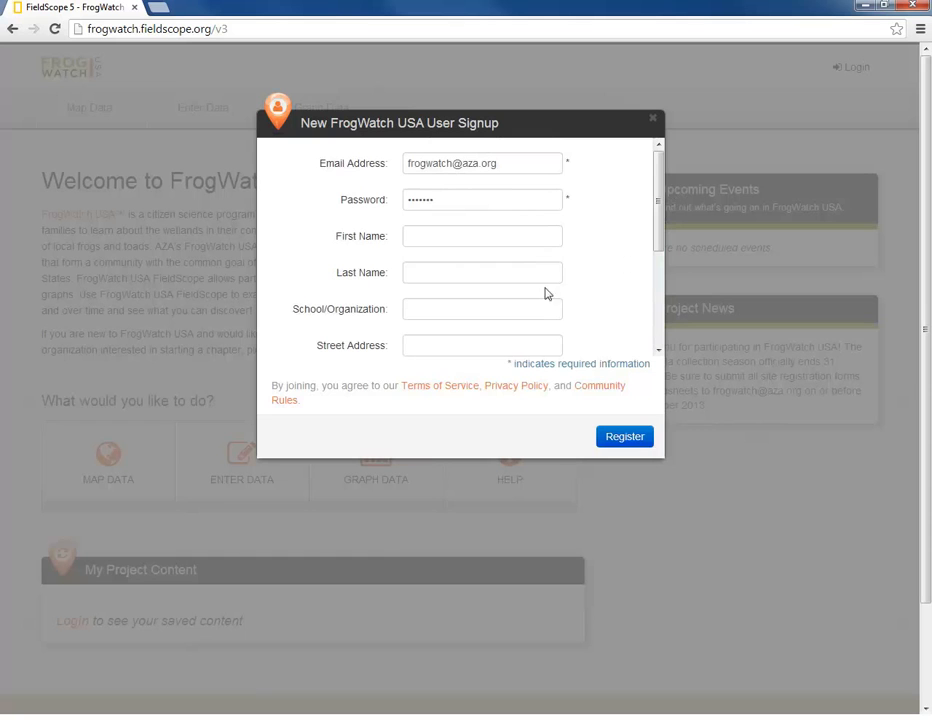
# - Enter AZA as the organization, submit, and close the form after the already-registered error
pyautogui.click(498, 307)
pyautogui.write('AZA')
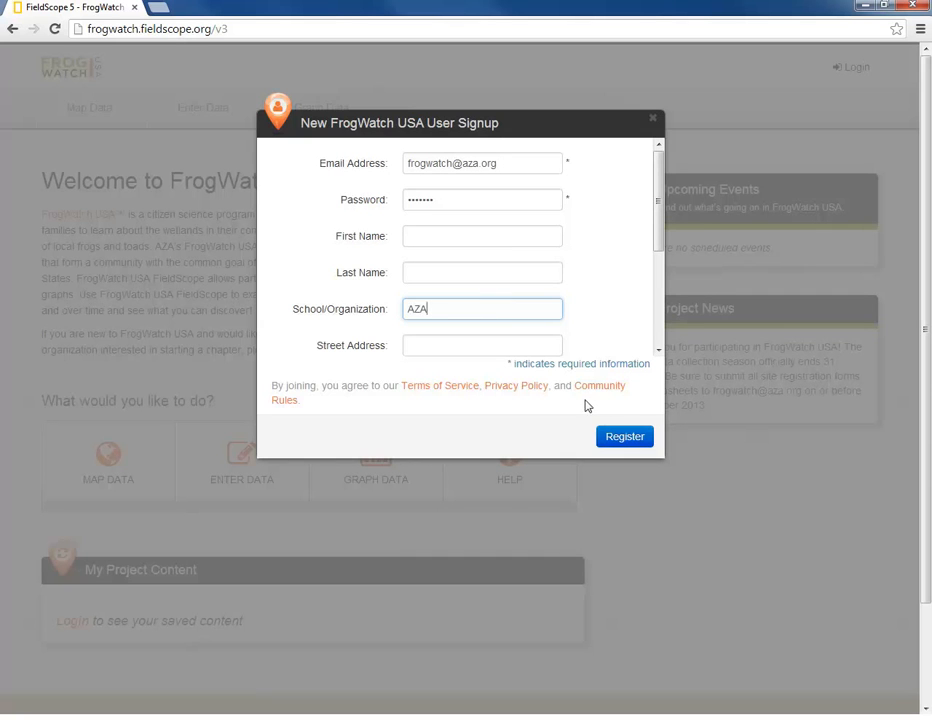
pyautogui.click(628, 436)
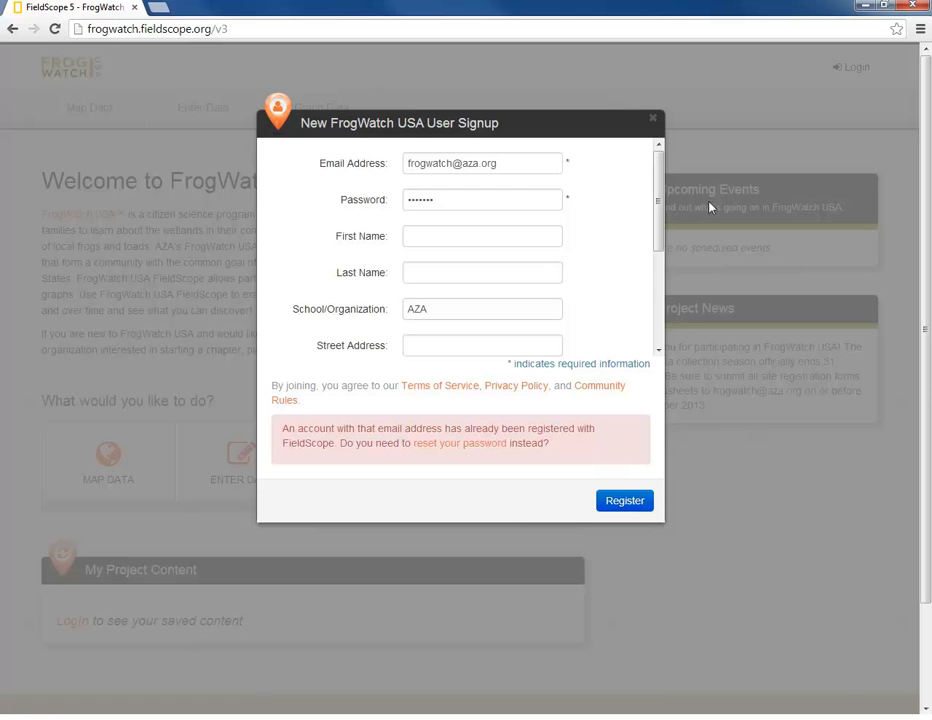
pyautogui.click(678, 121)
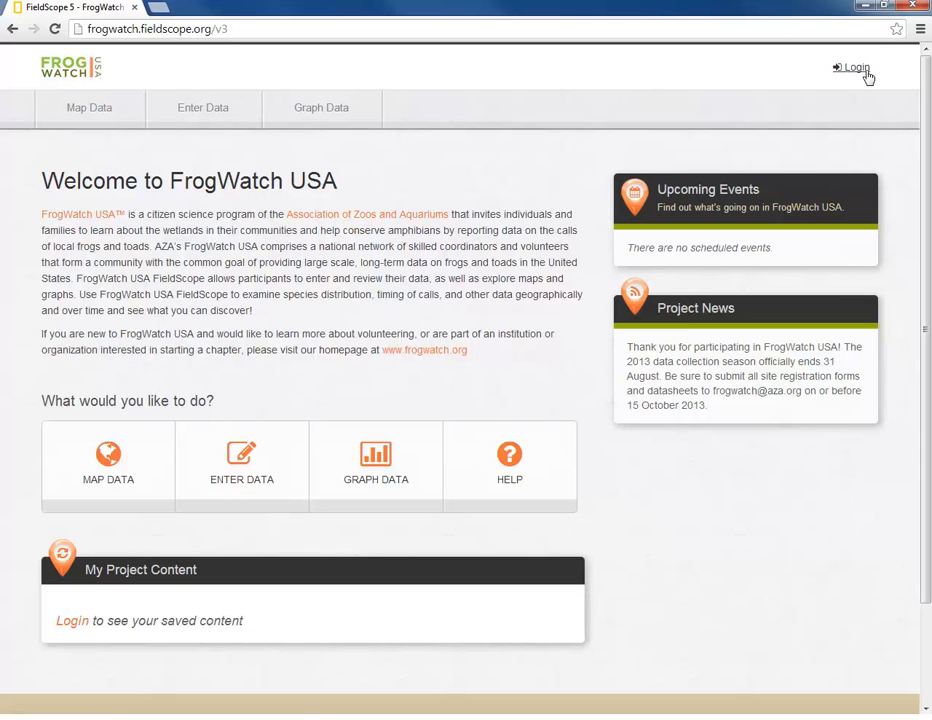
# - Log in with the FrogWatch account's e-mail and password and open the account menu
pyautogui.click(866, 70)
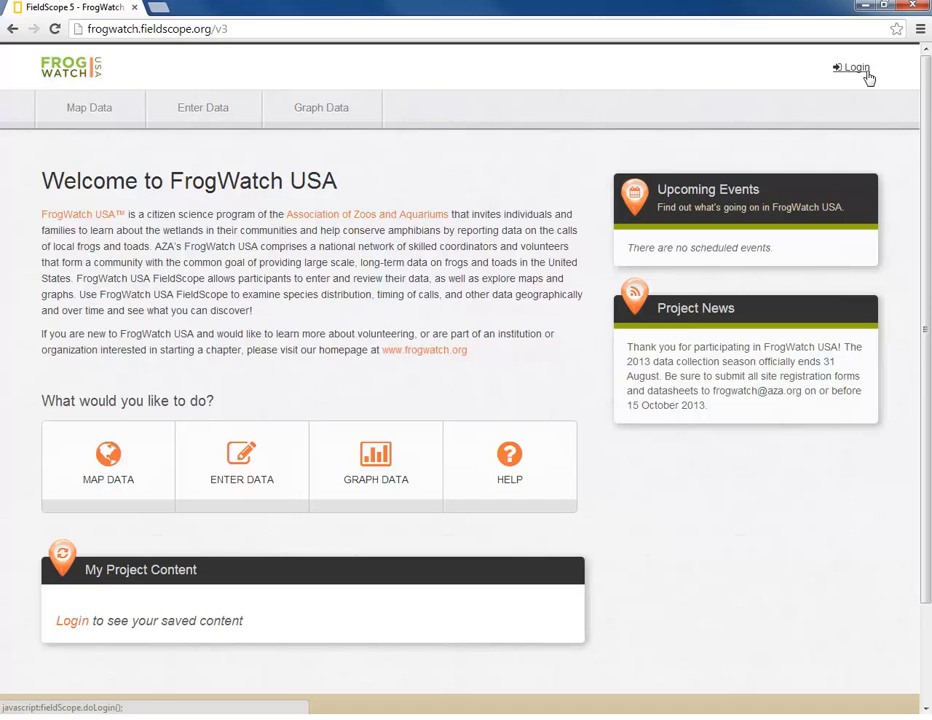
pyautogui.click(506, 191)
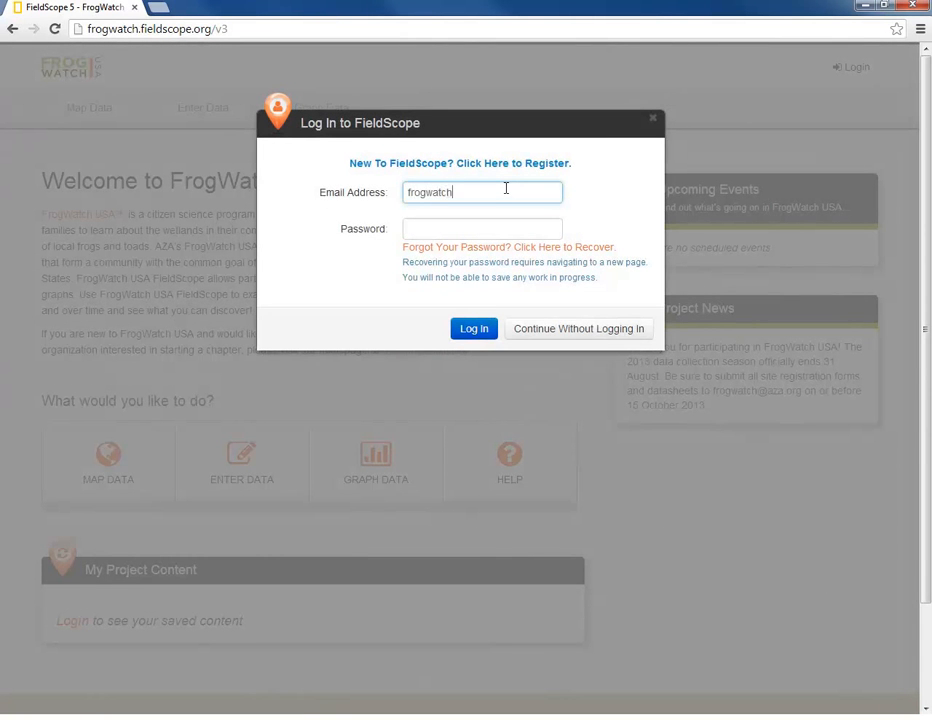
pyautogui.press('Tab')
pyautogui.write('•••••••')
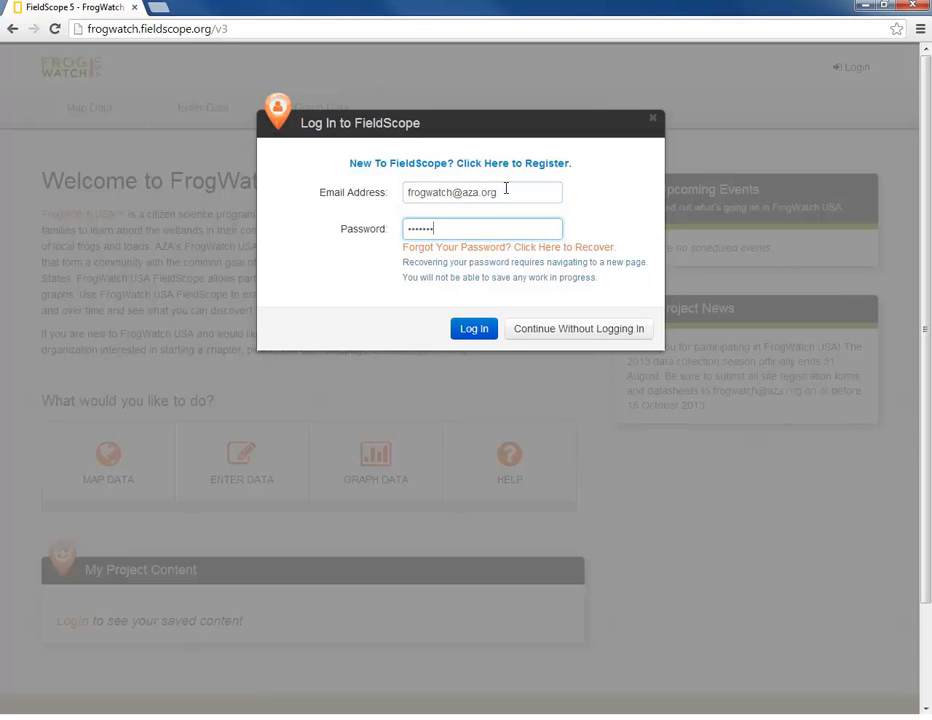
pyautogui.click(474, 329)
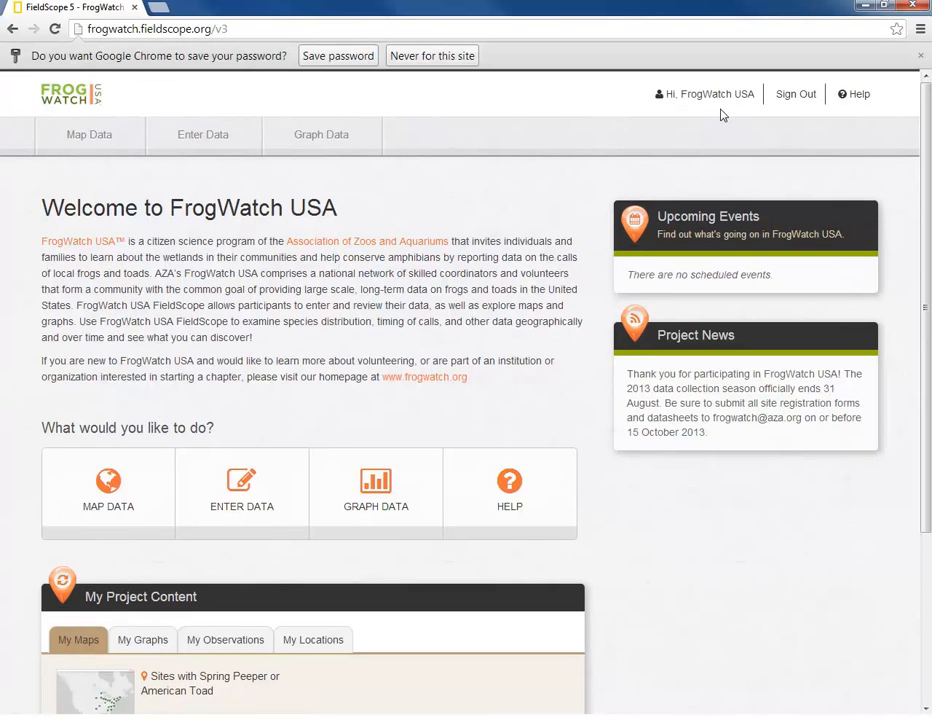
pyautogui.click(724, 104)
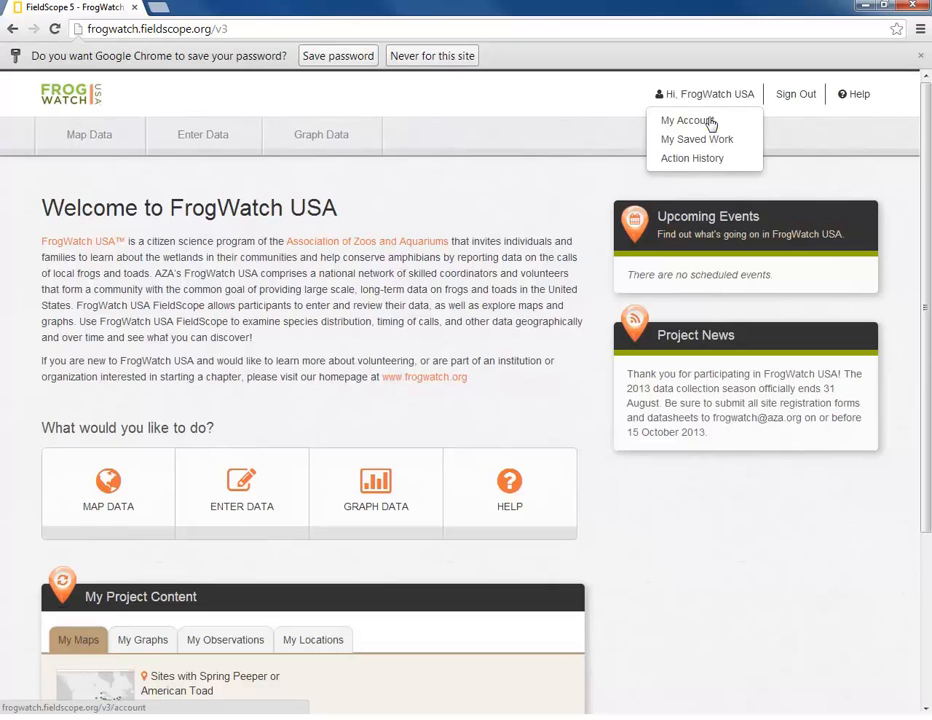
# - Check account details and password settings, view saved graphs, and cancel deleting the Eastern Toad graph
pyautogui.click(711, 122)
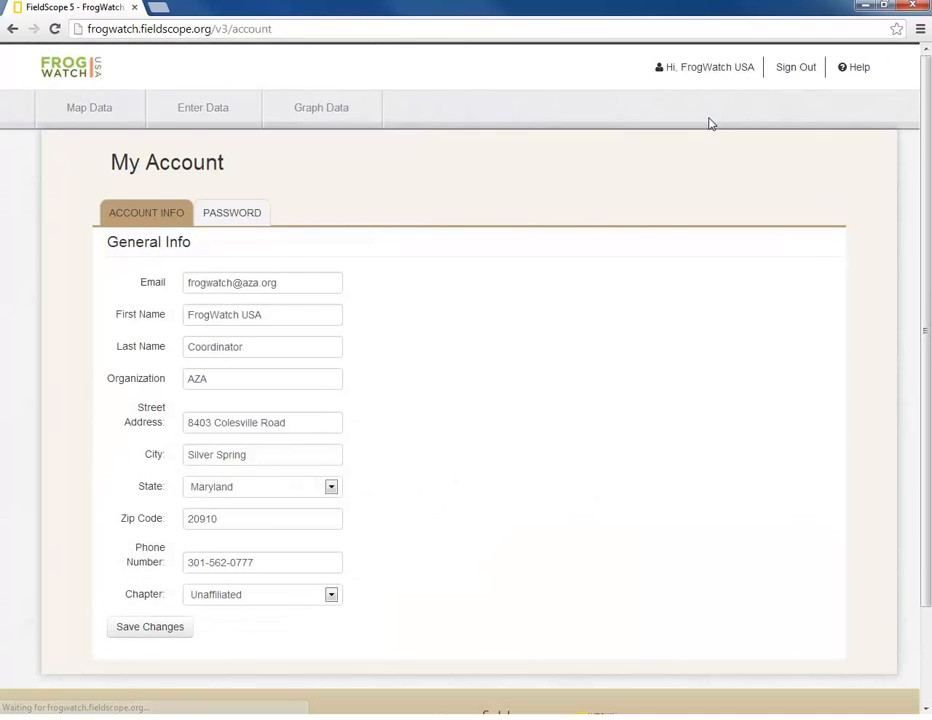
pyautogui.click(226, 216)
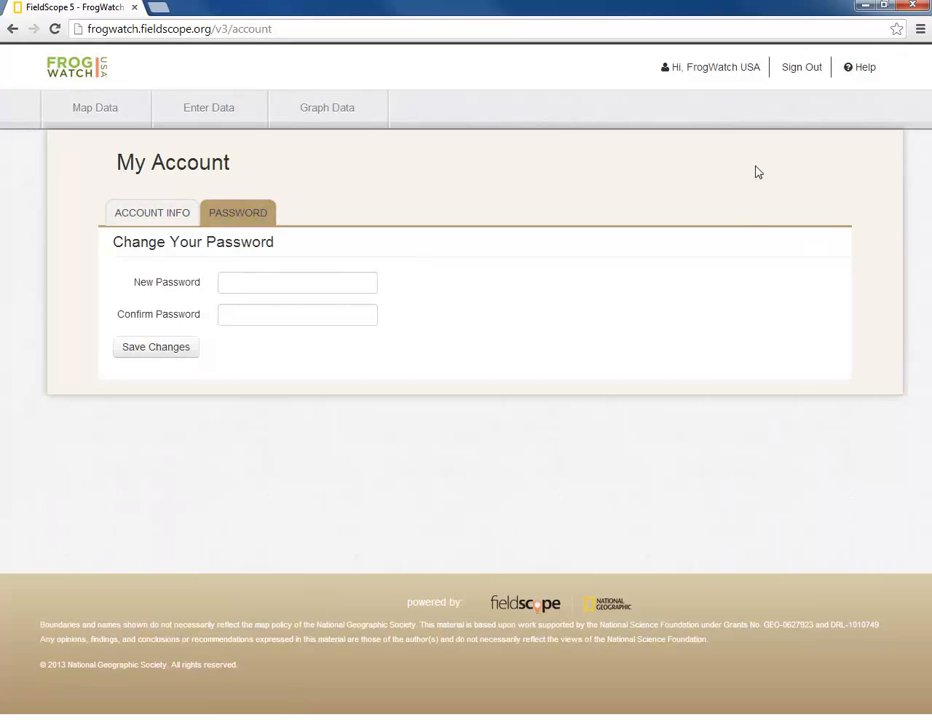
pyautogui.click(732, 78)
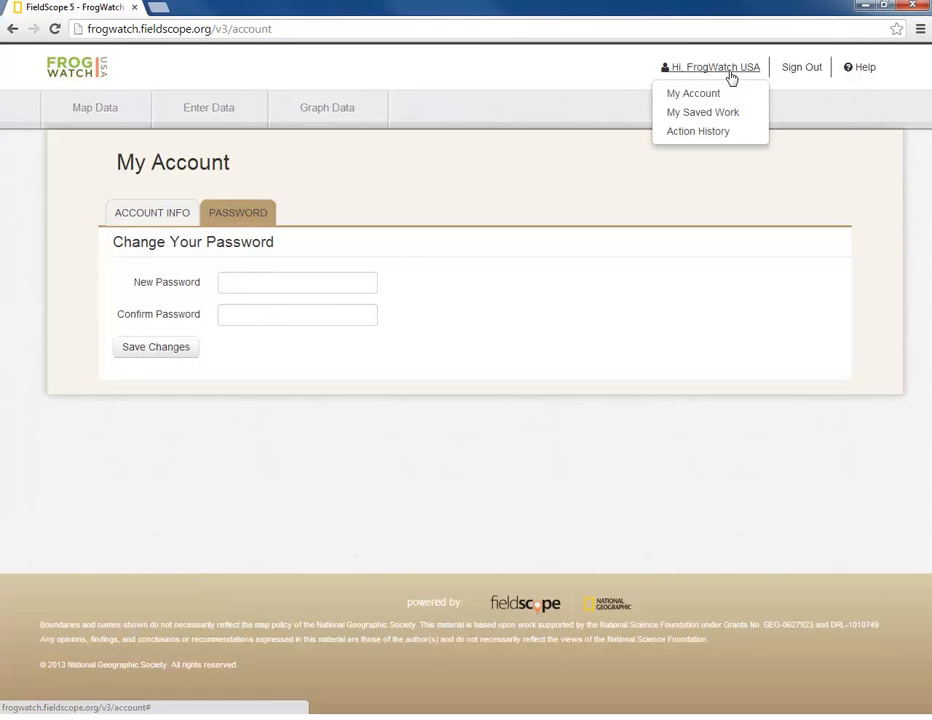
pyautogui.click(721, 114)
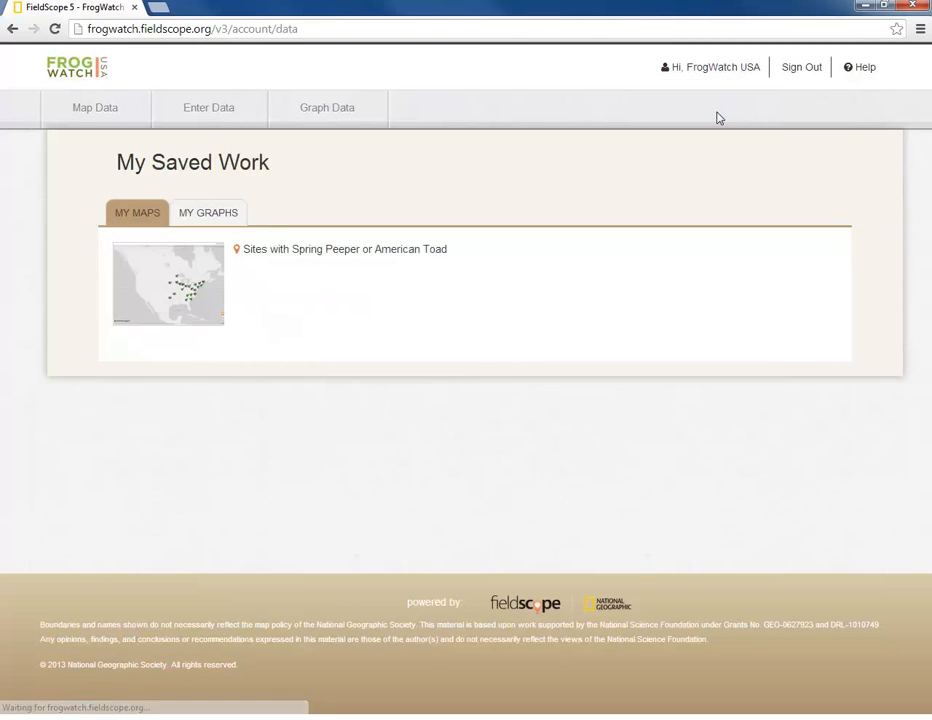
pyautogui.click(229, 222)
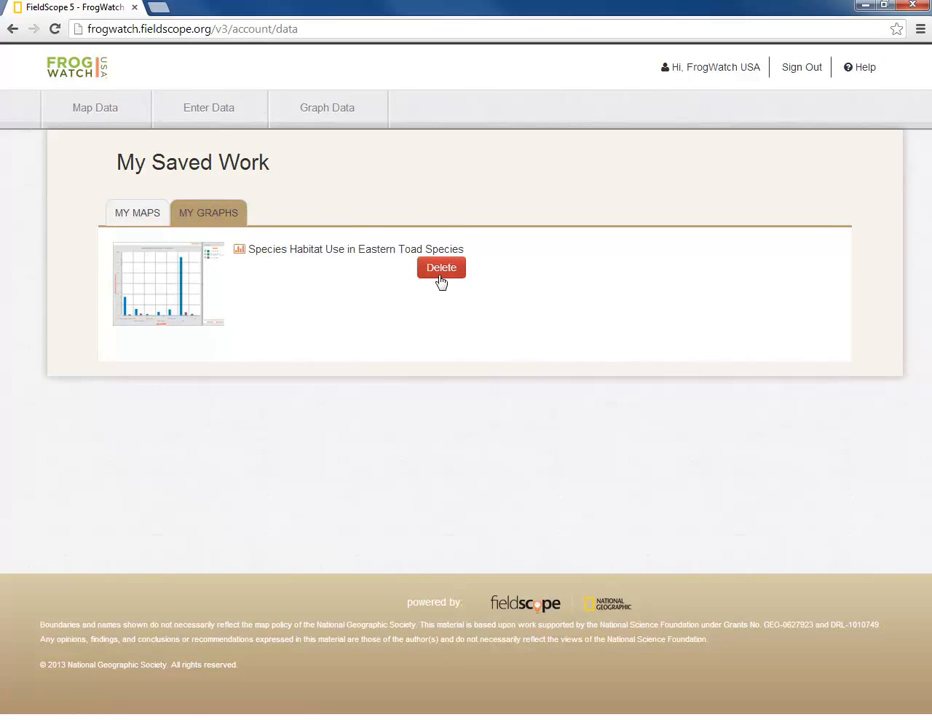
pyautogui.click(443, 270)
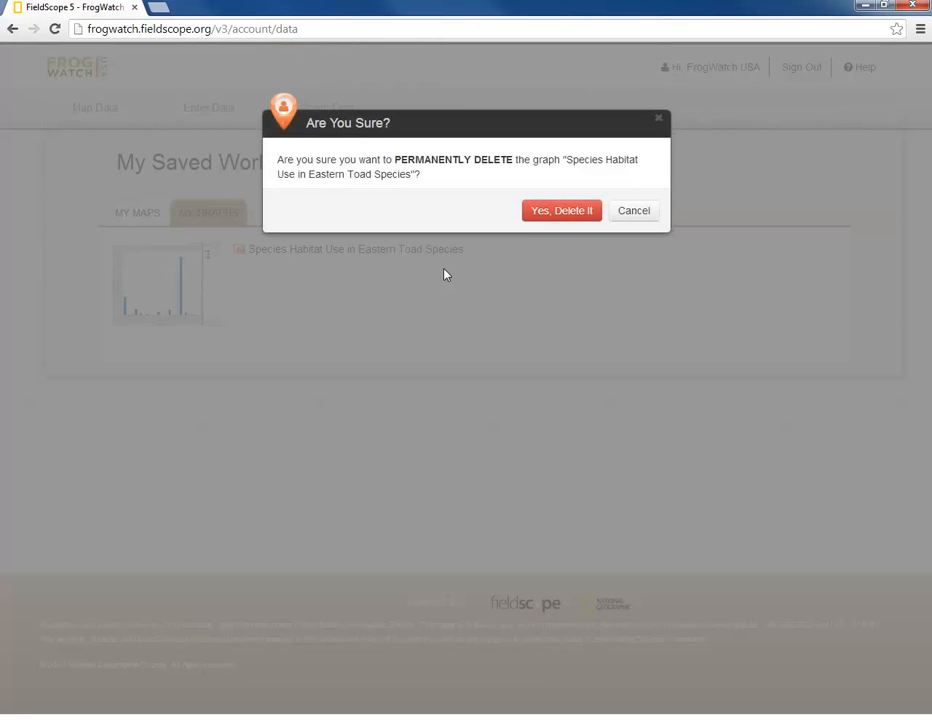
pyautogui.click(659, 121)
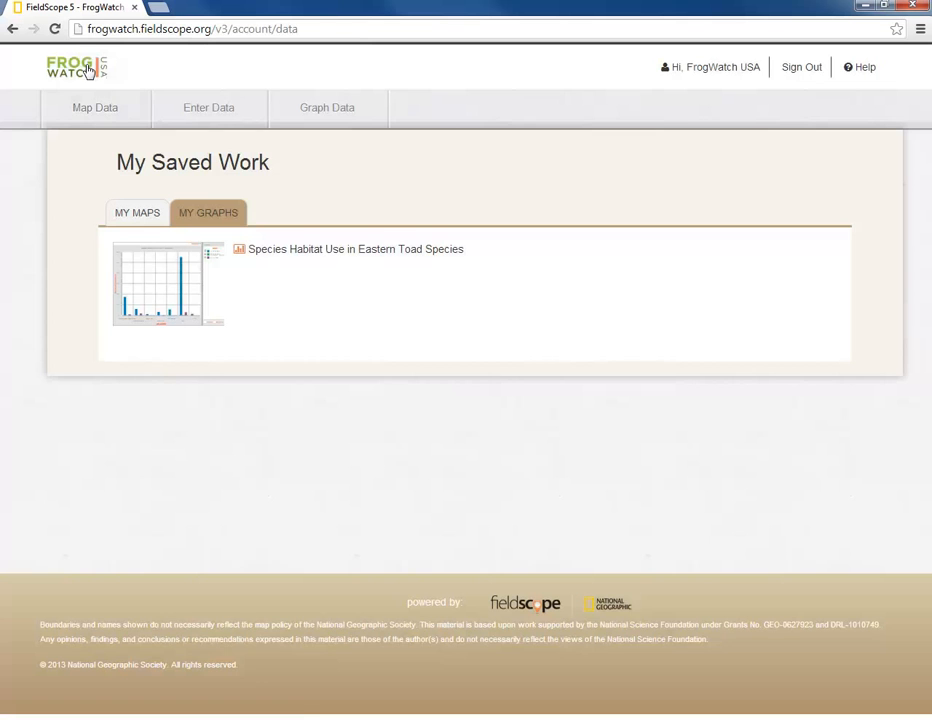
pyautogui.click(220, 80)
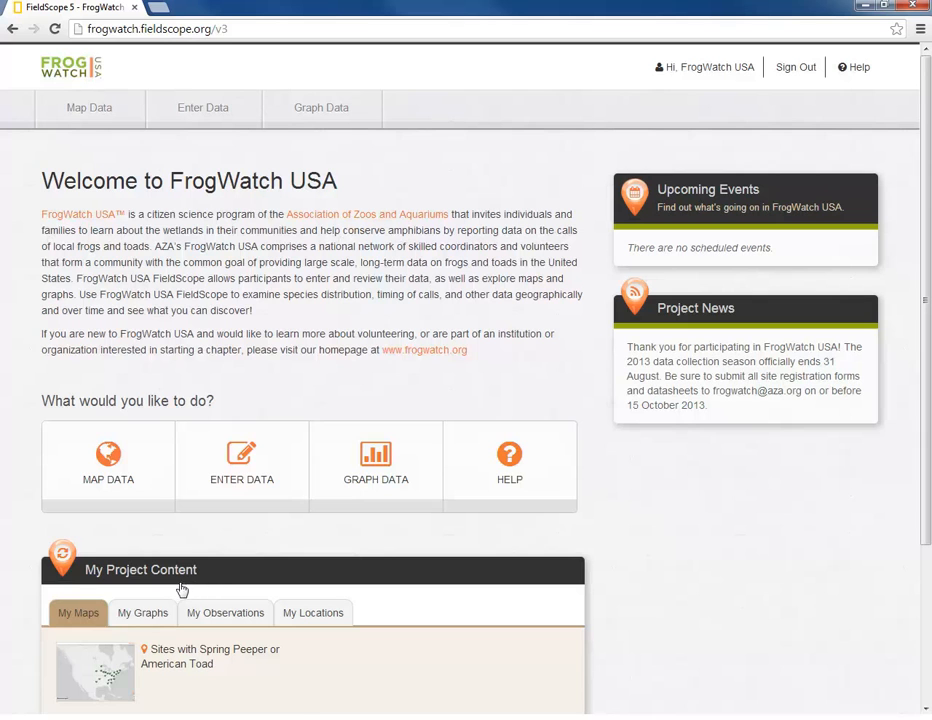
# - Switch My Project Content between the saved graphs, observations and locations lists
pyautogui.click(125, 614)
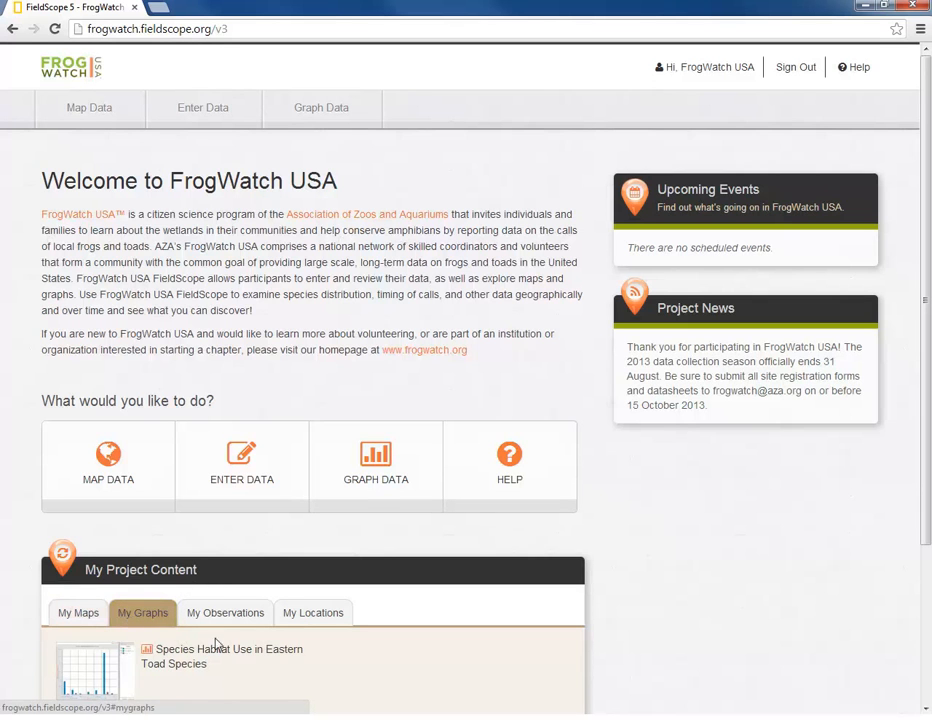
pyautogui.click(271, 628)
pyautogui.click(321, 622)
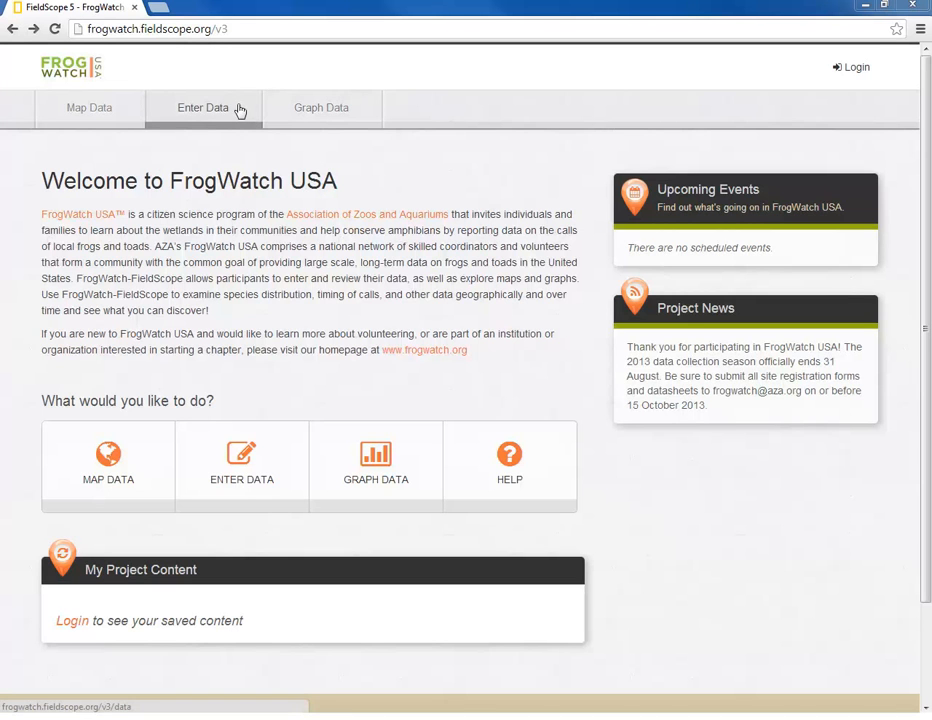
# - Choose Enter Data and log in with the suggested account e-mail and its password
pyautogui.click(265, 473)
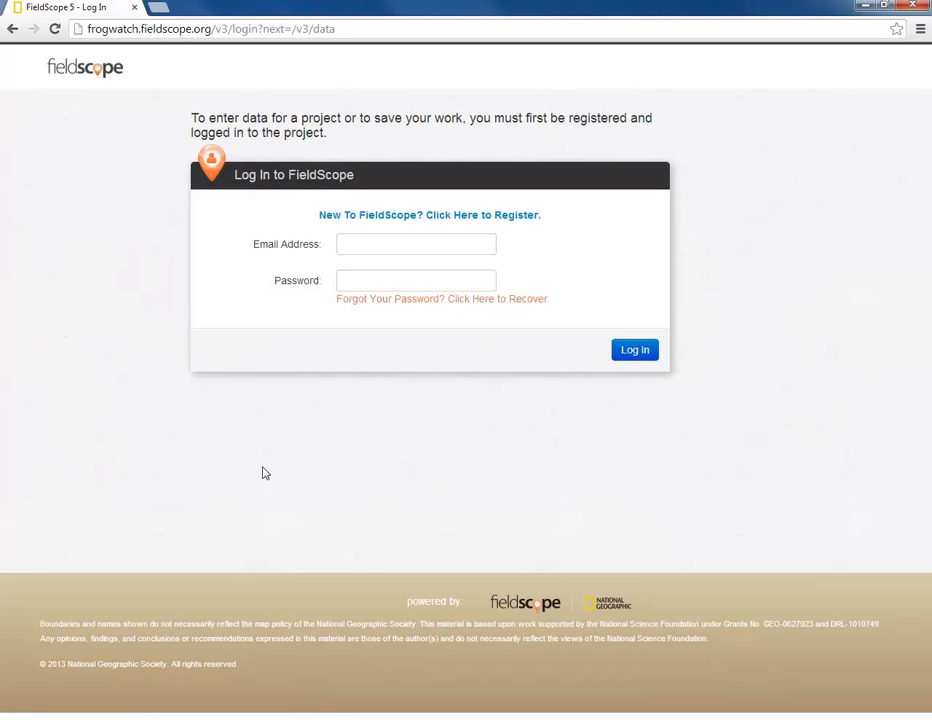
pyautogui.click(352, 240)
pyautogui.write('fr')
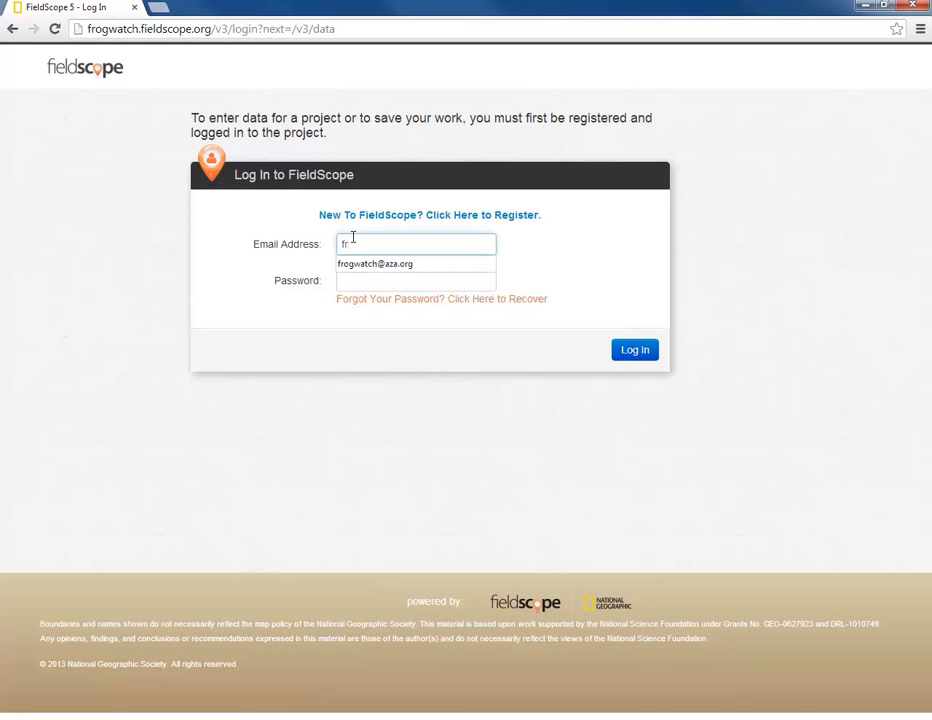
pyautogui.press('Down')
pyautogui.press('Tab')
pyautogui.write('*******')
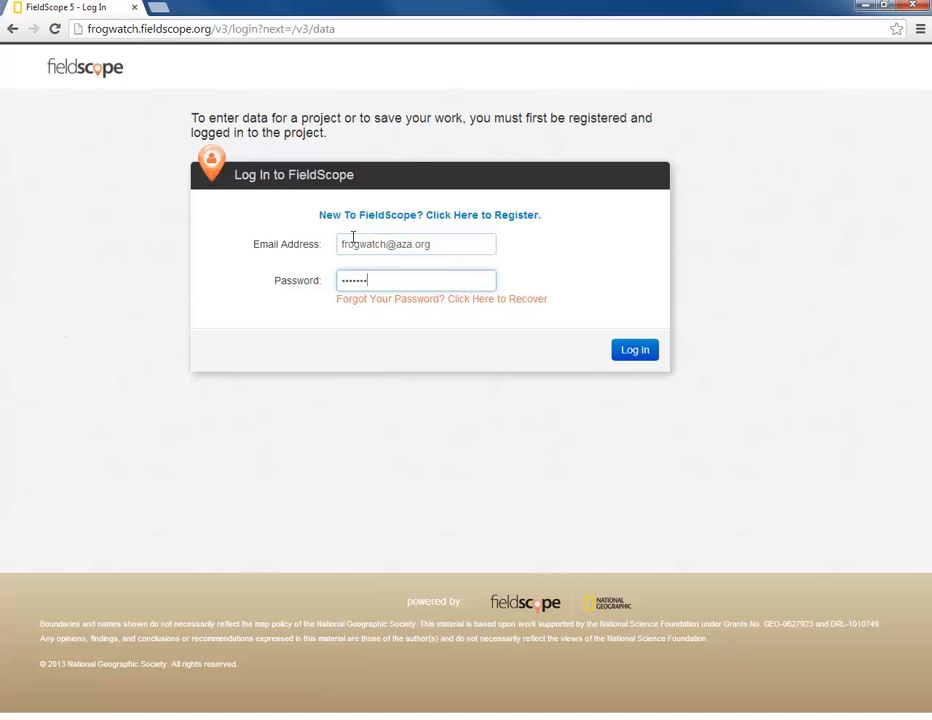
pyautogui.click(646, 353)
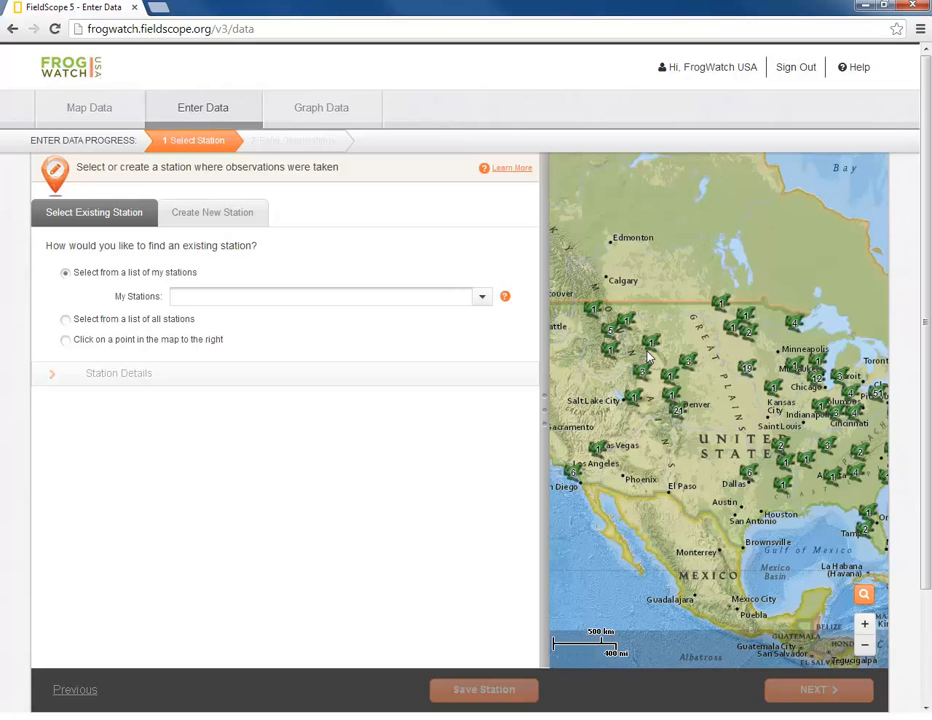
# - Widen the map panel and zoom in on the frog stations around Denver and Golden
pyautogui.moveTo(544, 370); pyautogui.dragTo(390, 368)
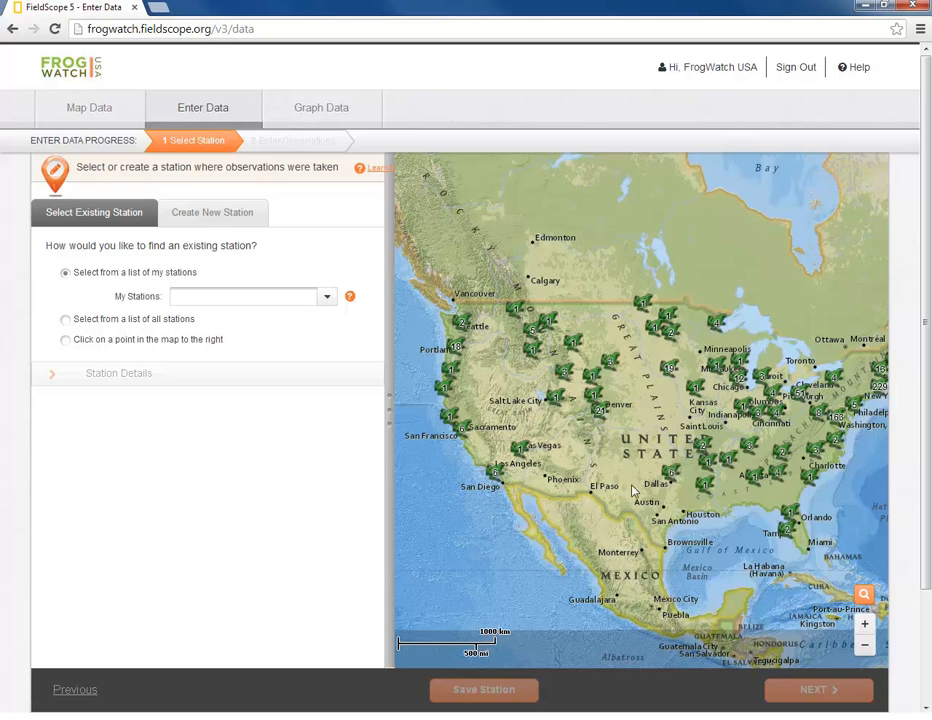
pyautogui.click(865, 625)
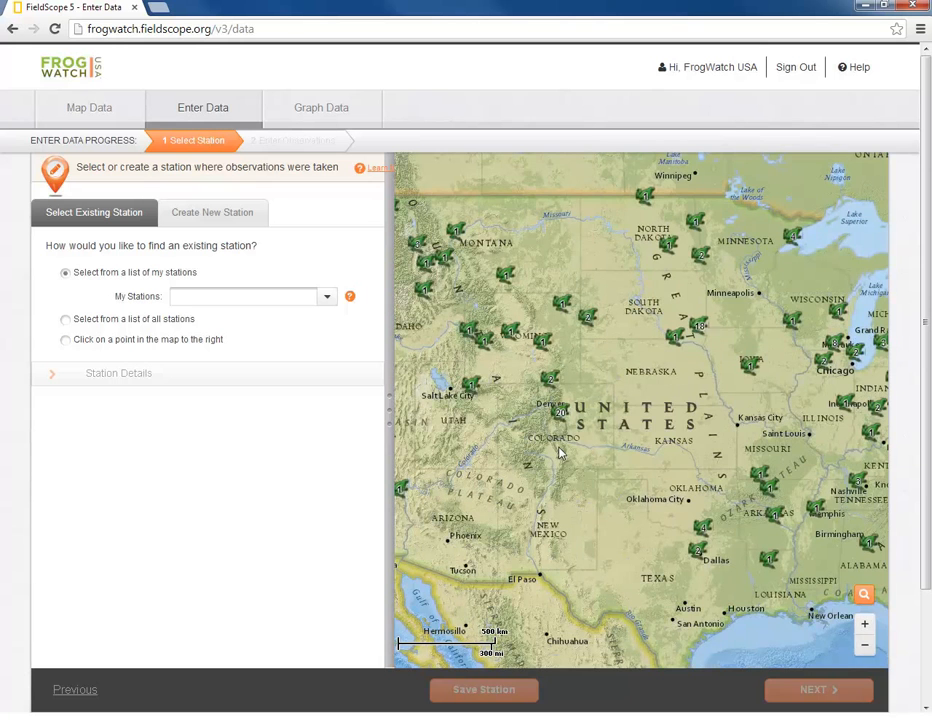
pyautogui.scroll(1, 560, 453)
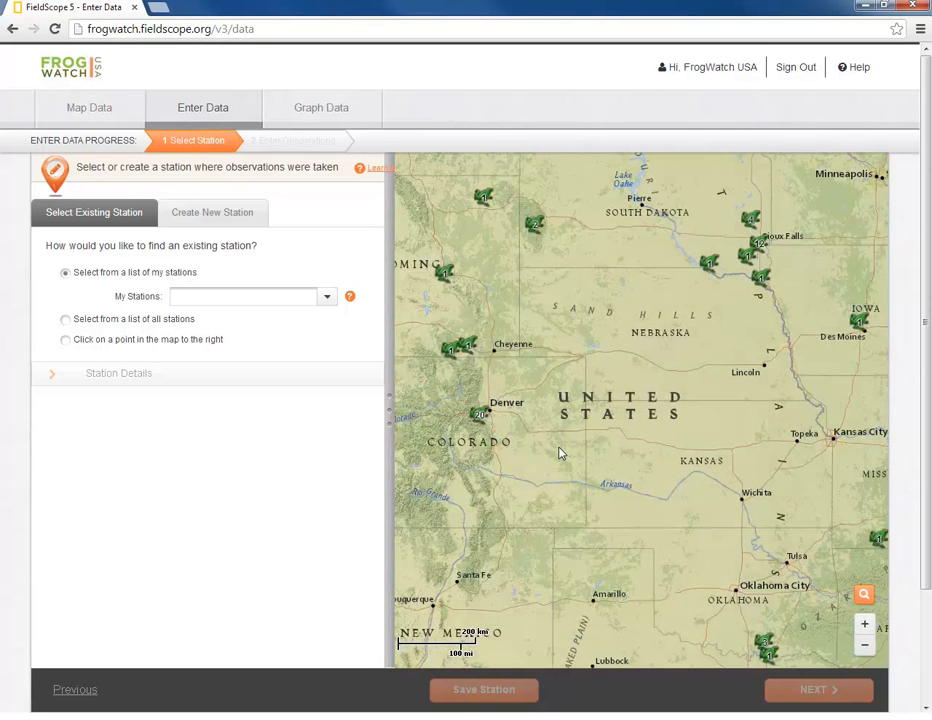
pyautogui.scroll(1, 522, 402)
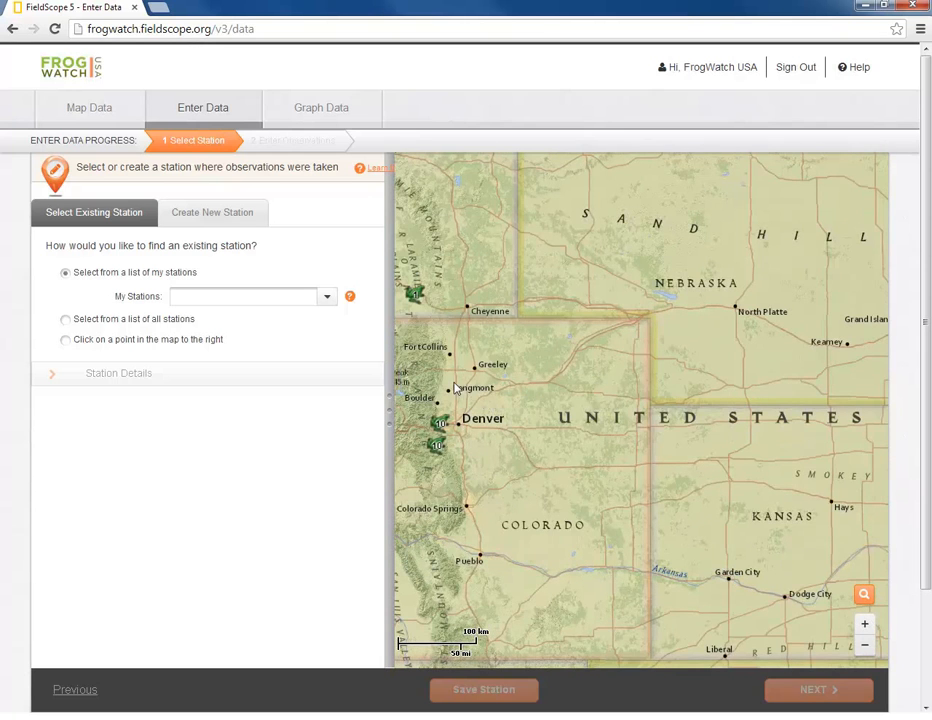
pyautogui.moveTo(455, 388); pyautogui.dragTo(566, 487)
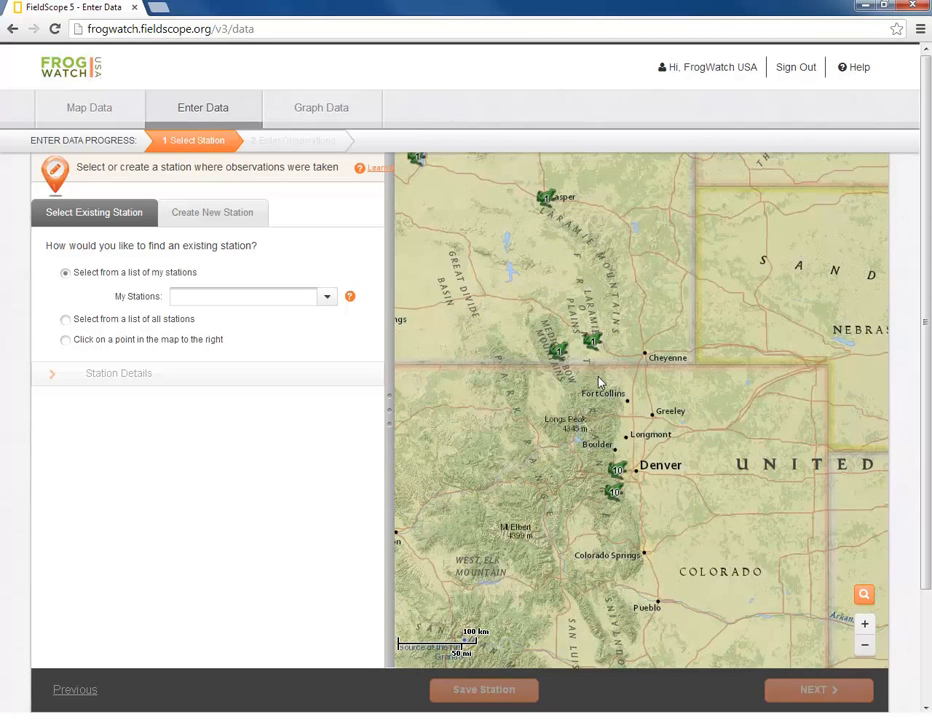
pyautogui.moveTo(551, 420); pyautogui.dragTo(683, 553)
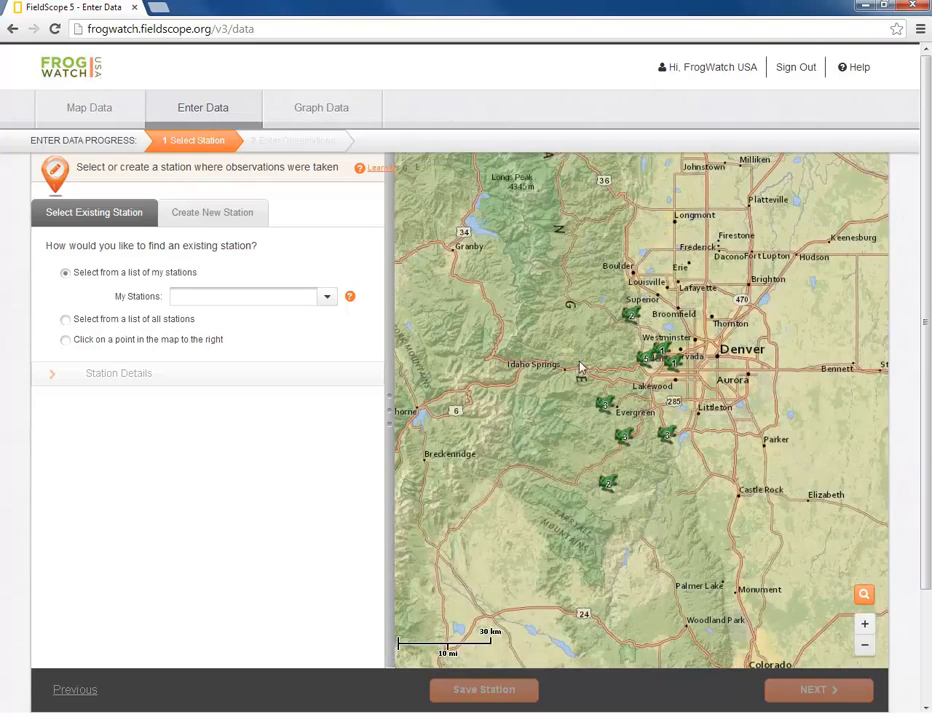
pyautogui.moveTo(601, 290); pyautogui.dragTo(743, 425)
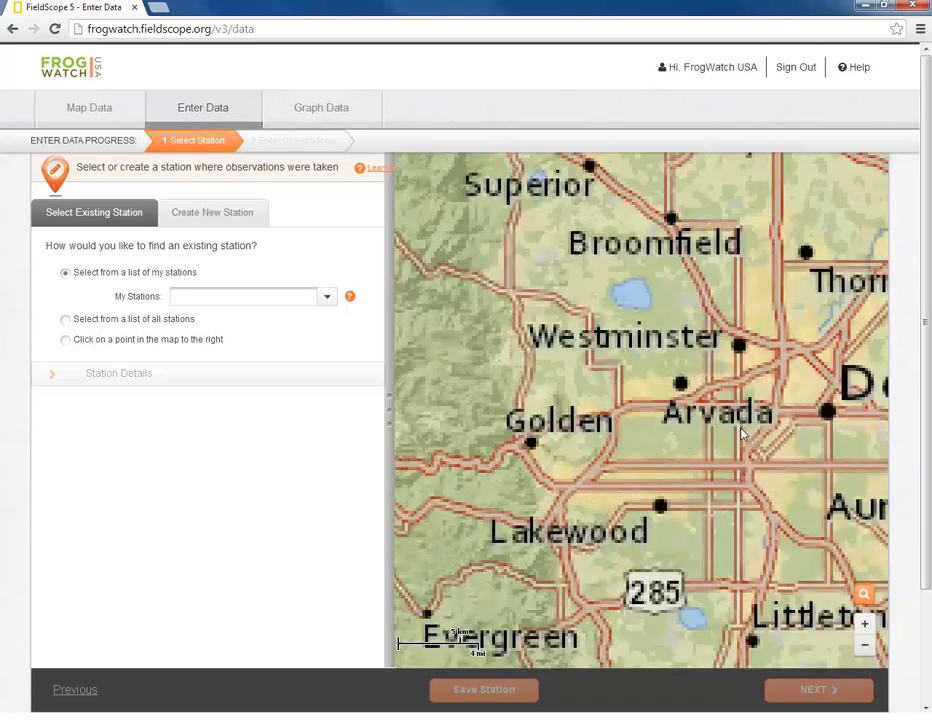
pyautogui.moveTo(505, 366); pyautogui.dragTo(608, 462)
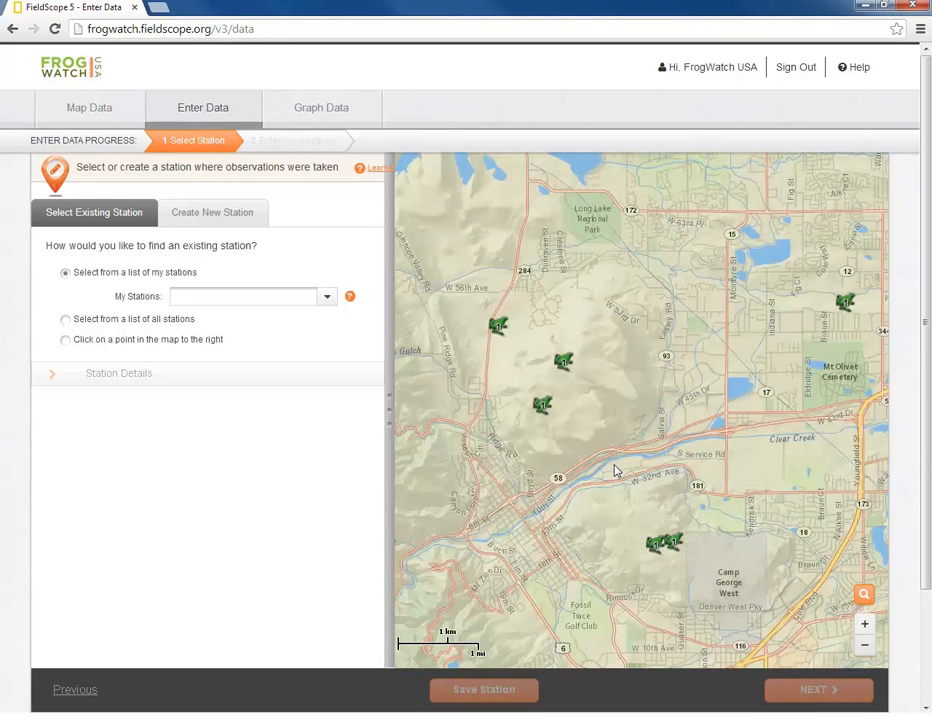
# - Zoom the map back out to show stations across Colorado
pyautogui.click(860, 648)
pyautogui.click(862, 645)
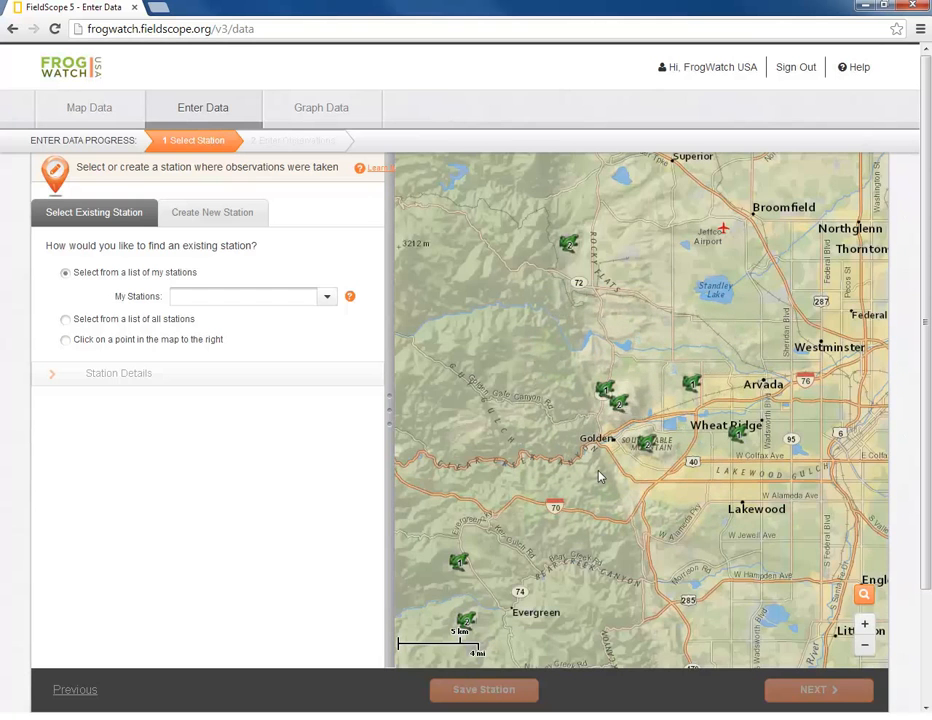
pyautogui.press('-')
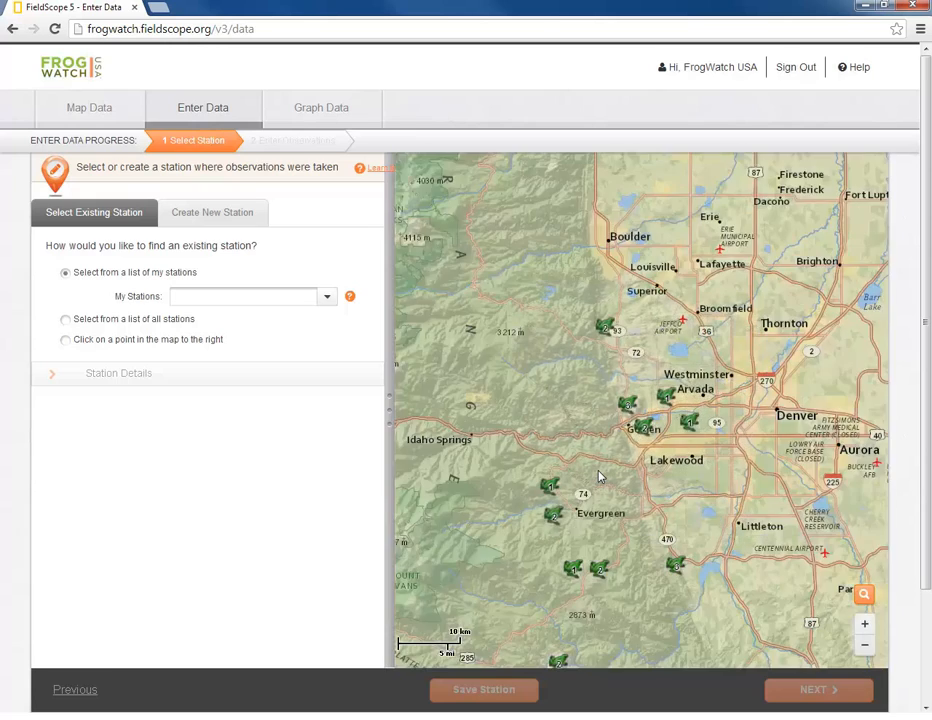
pyautogui.press('-')
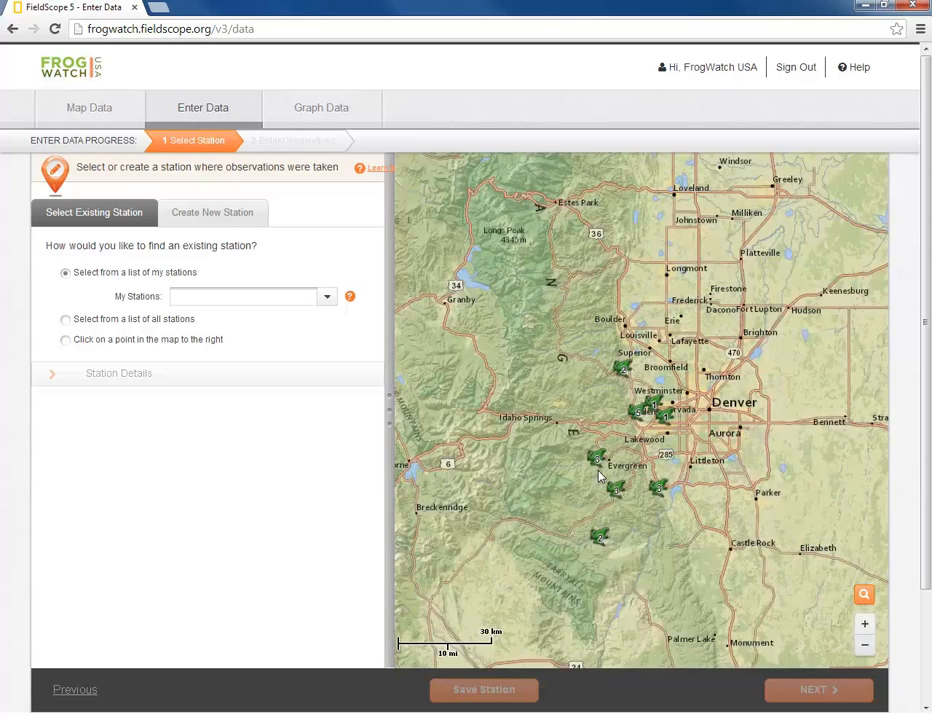
pyautogui.scroll(-3, 598, 476)
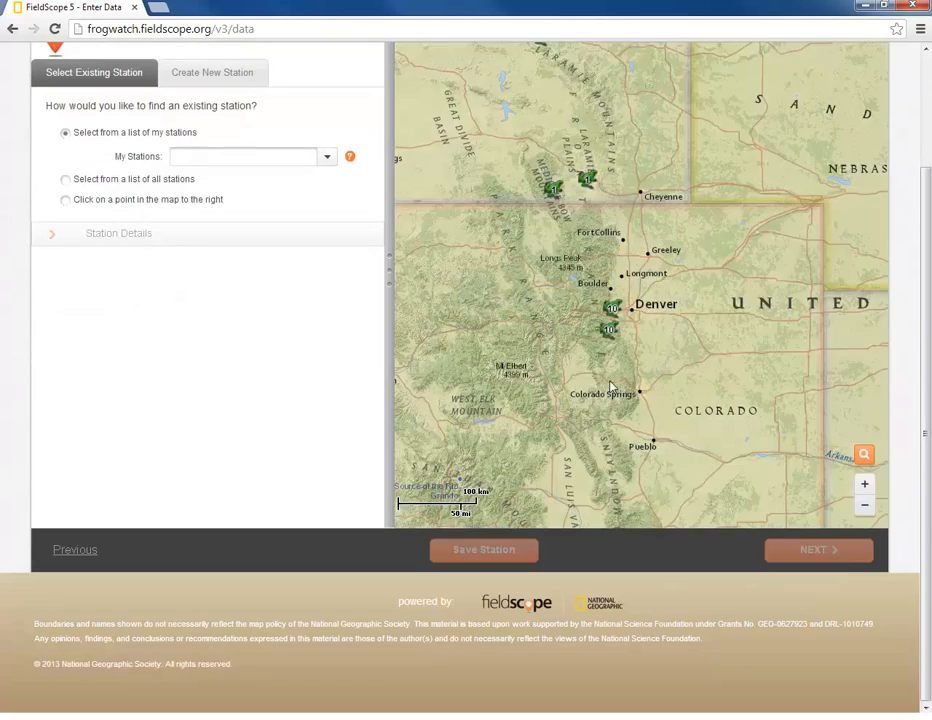
pyautogui.scroll(-1, 612, 388)
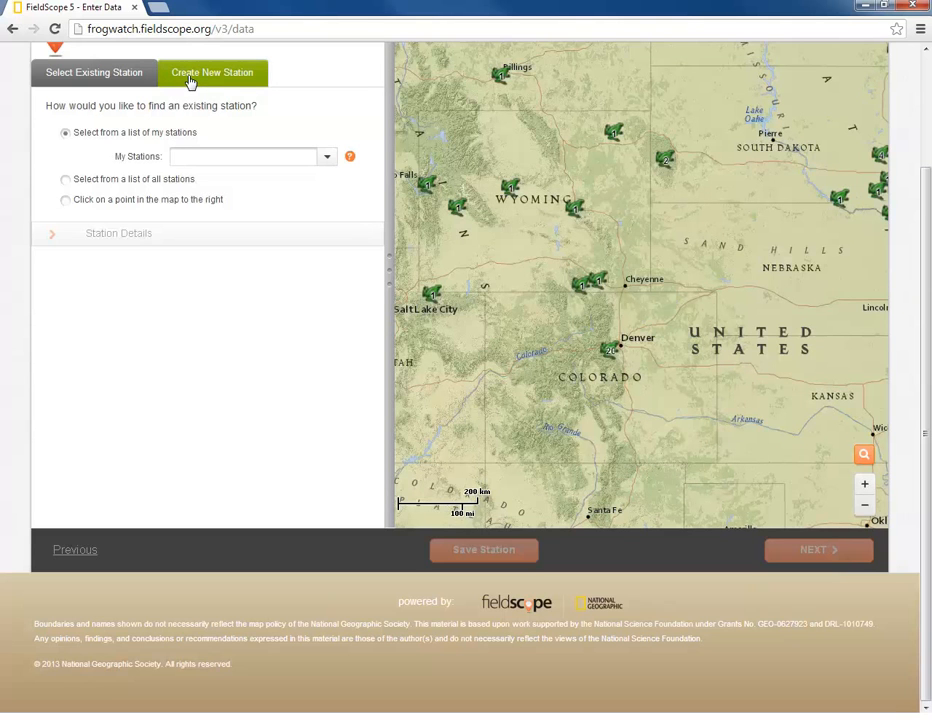
# - Start a new station and locate the searched Colesville Road address in Silver Spring, MD
pyautogui.click(191, 82)
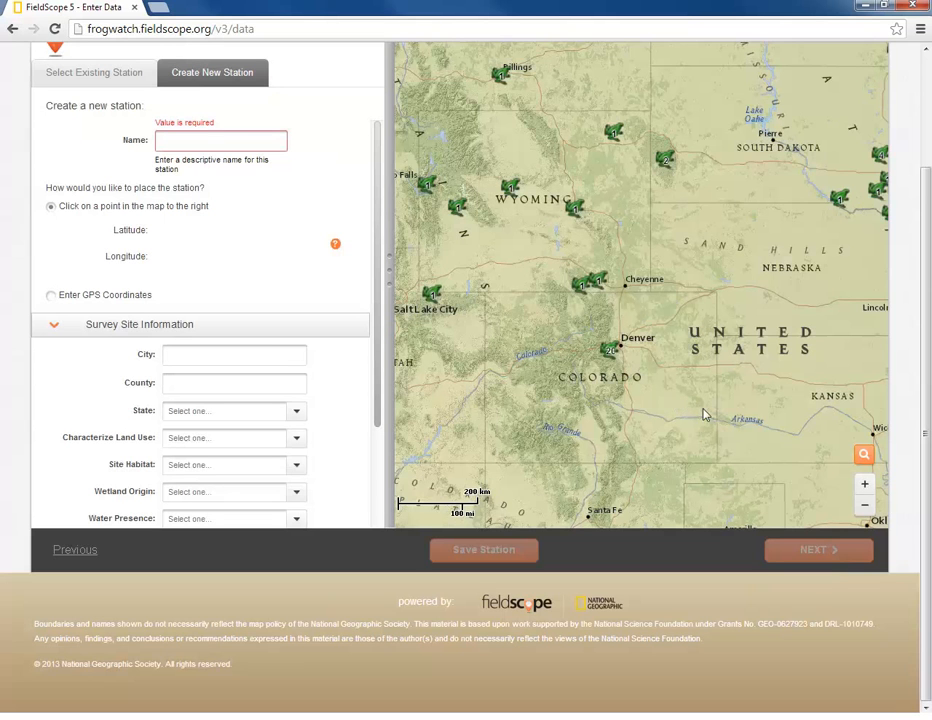
pyautogui.click(864, 456)
pyautogui.press('Return')
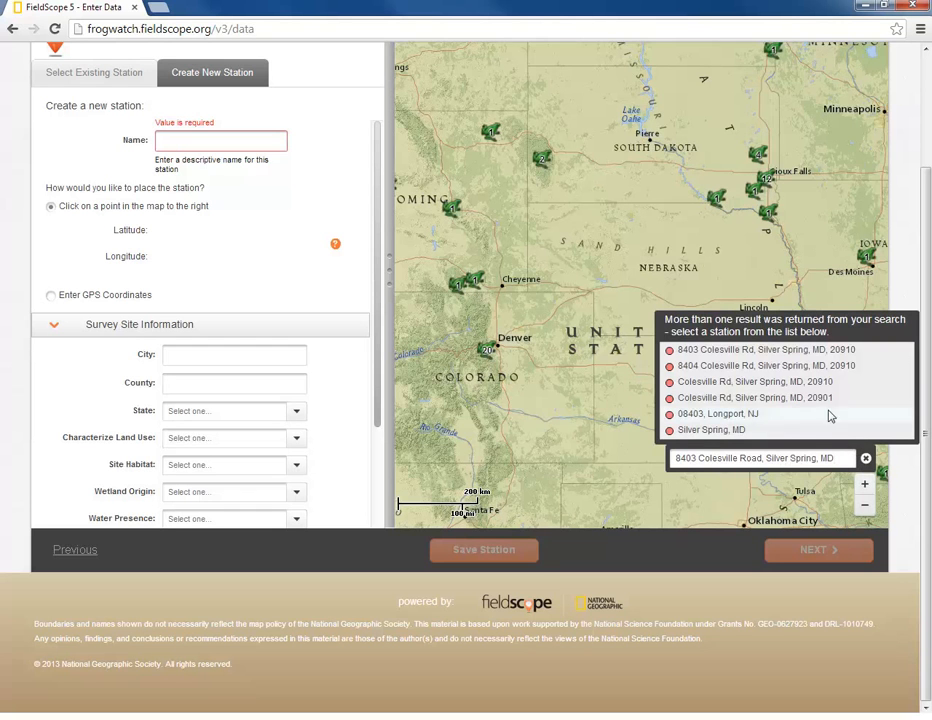
pyautogui.click(800, 352)
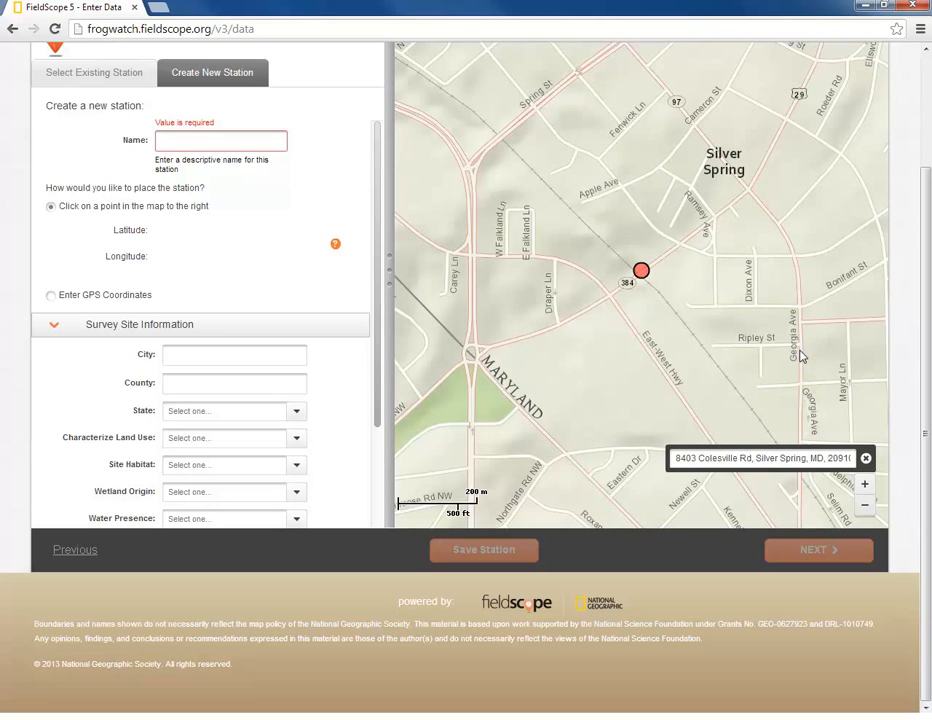
# - Pan to Rock Creek's ponds and keep station placement on clicking a map point
pyautogui.moveTo(445, 405); pyautogui.dragTo(630, 163)
pyautogui.moveTo(453, 416); pyautogui.dragTo(734, 202)
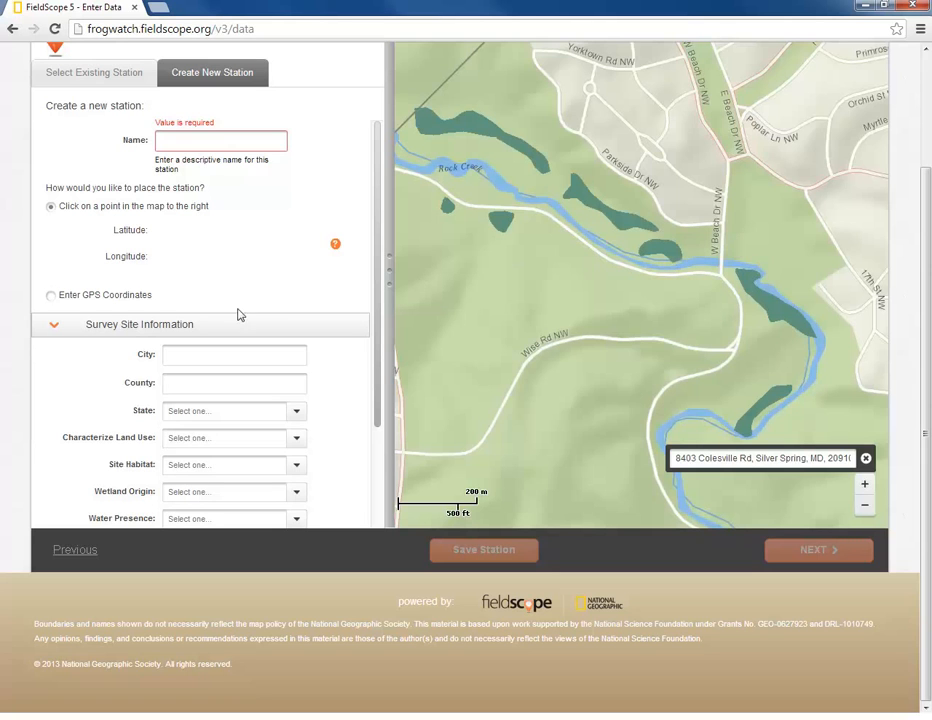
pyautogui.click(104, 296)
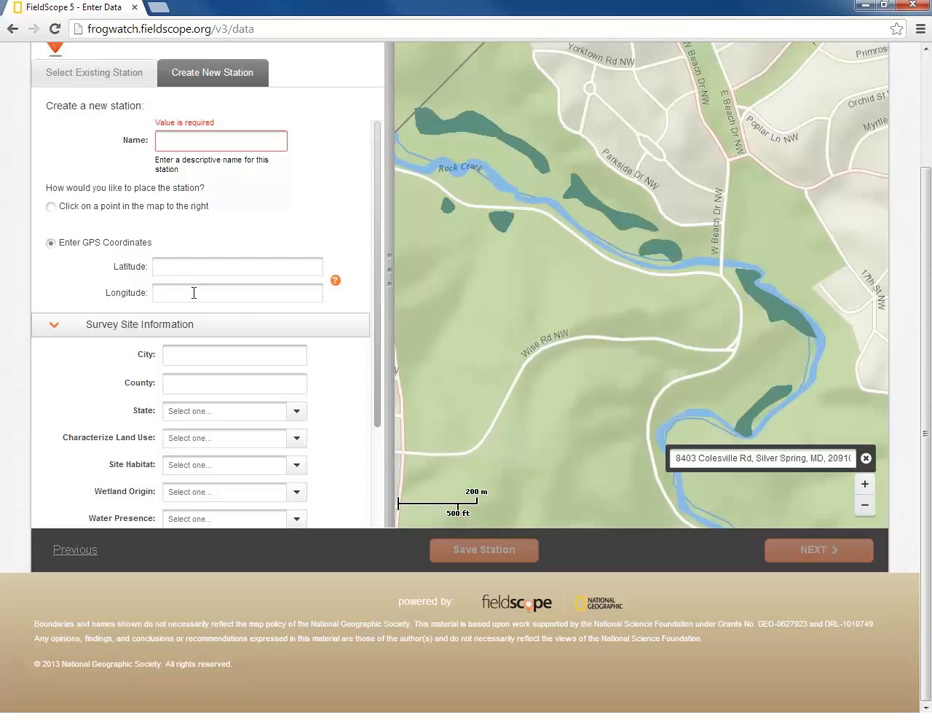
pyautogui.click(72, 212)
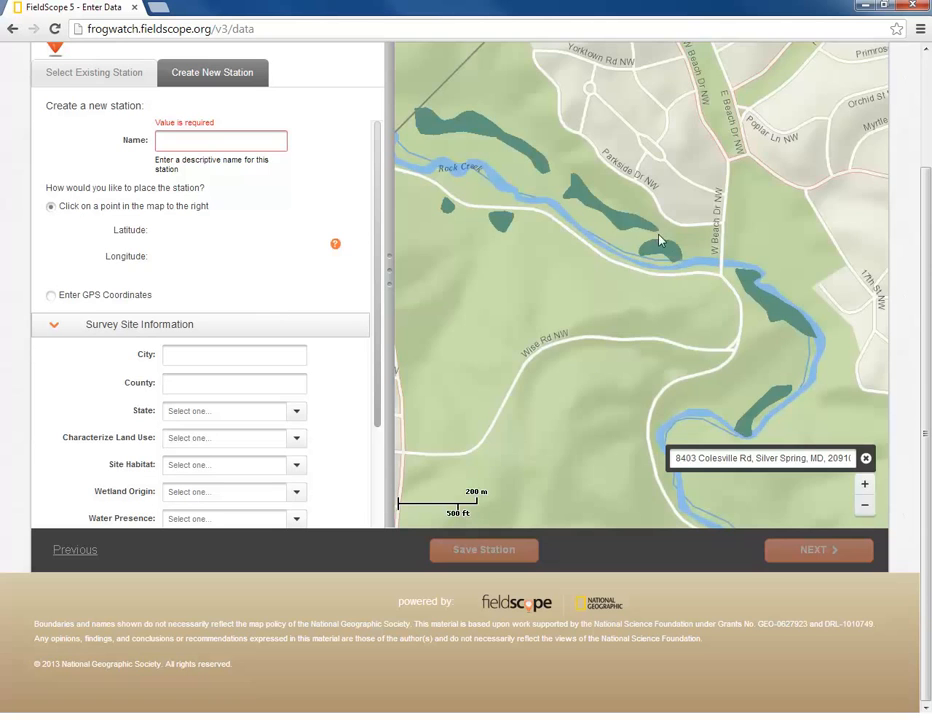
# - Place the station marker on the Rock Creek bank below the pond
pyautogui.click(625, 230)
pyautogui.click(664, 240)
pyautogui.click(696, 220)
pyautogui.click(677, 260)
# - Switch to GPS coordinate entry and fix the longitude's leading minus sign
pyautogui.click(55, 297)
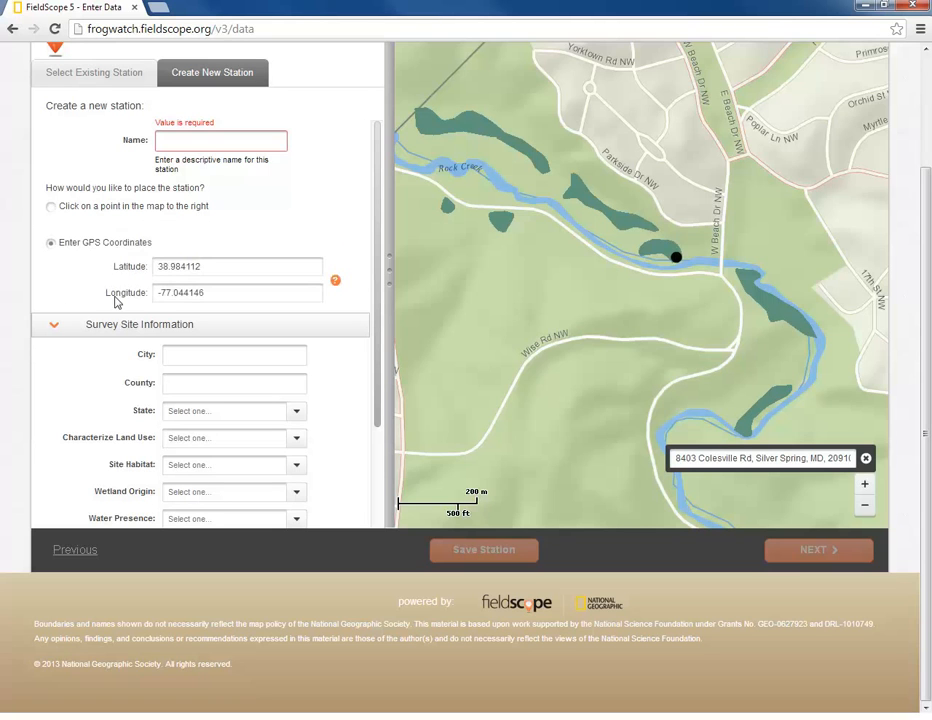
pyautogui.click(162, 293)
pyautogui.press('BackSpace')
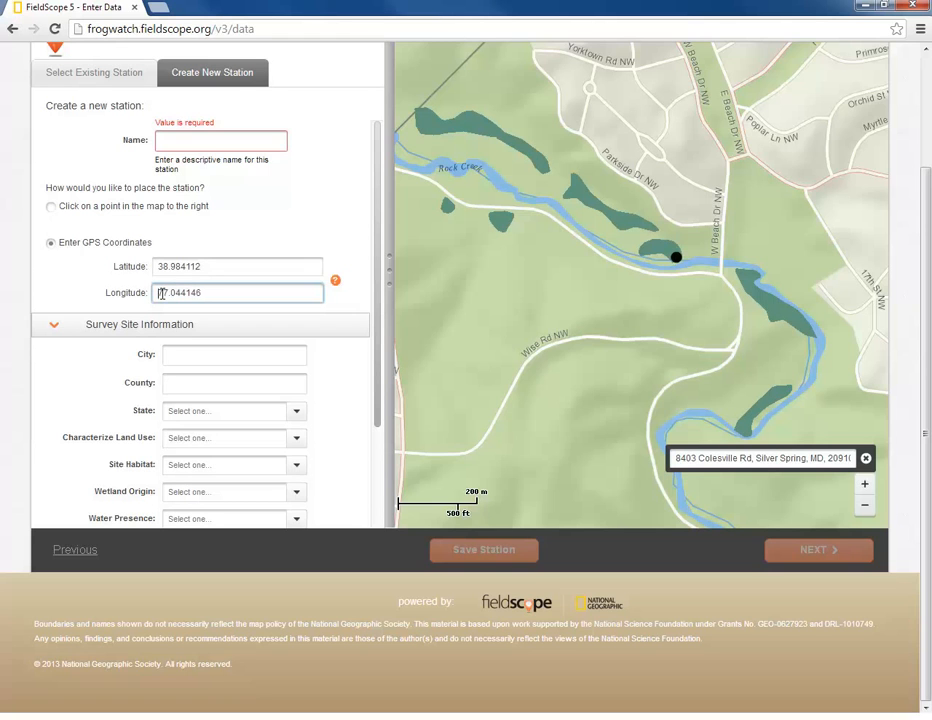
pyautogui.click(289, 266)
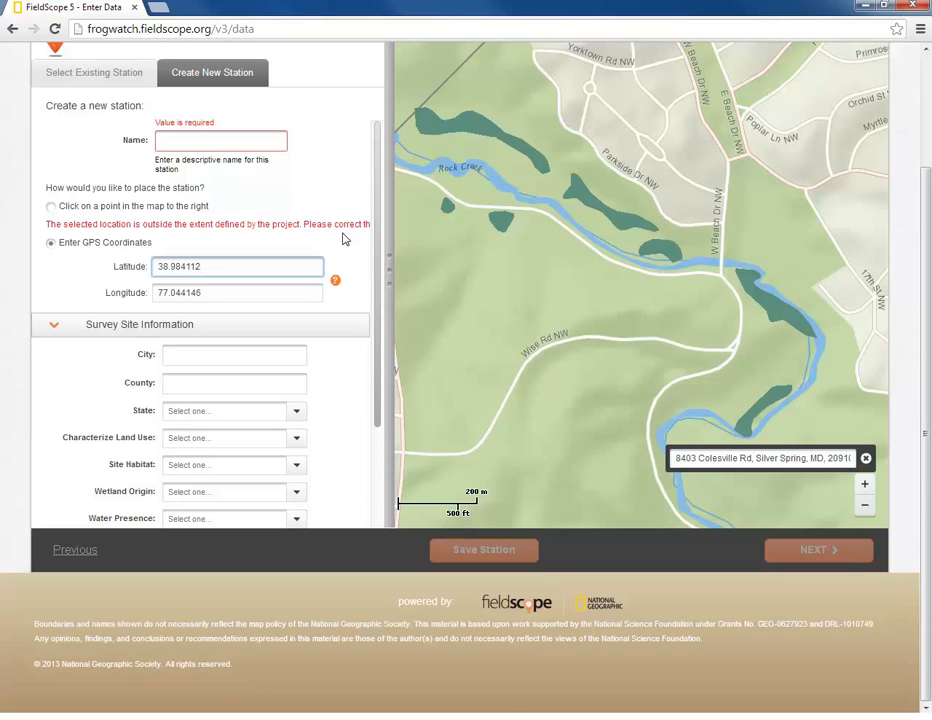
pyautogui.click(511, 565)
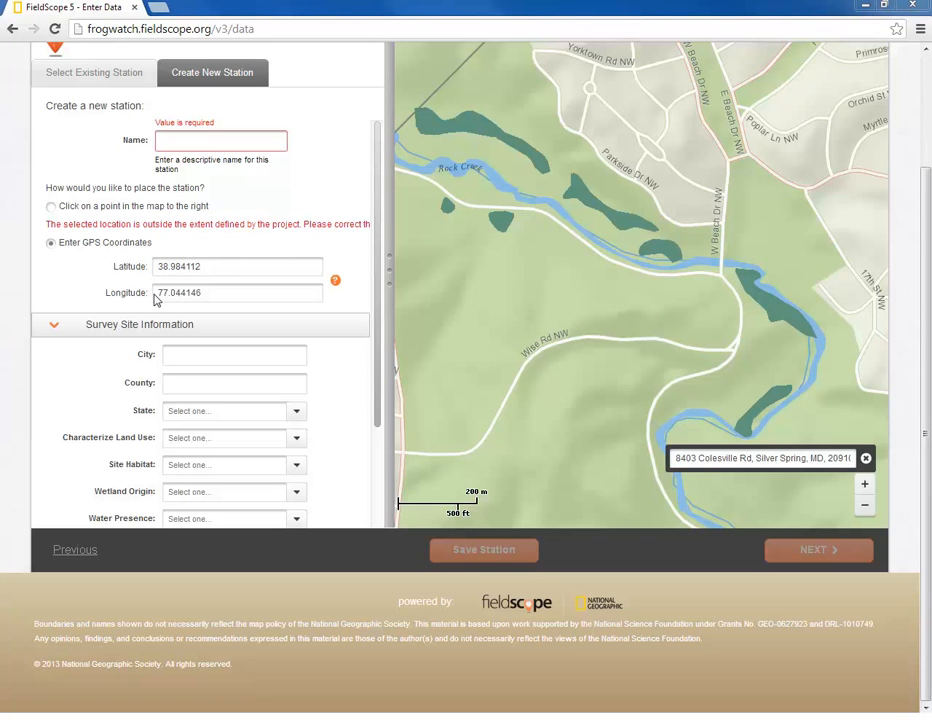
pyautogui.click(158, 293)
pyautogui.press('BackSpace')
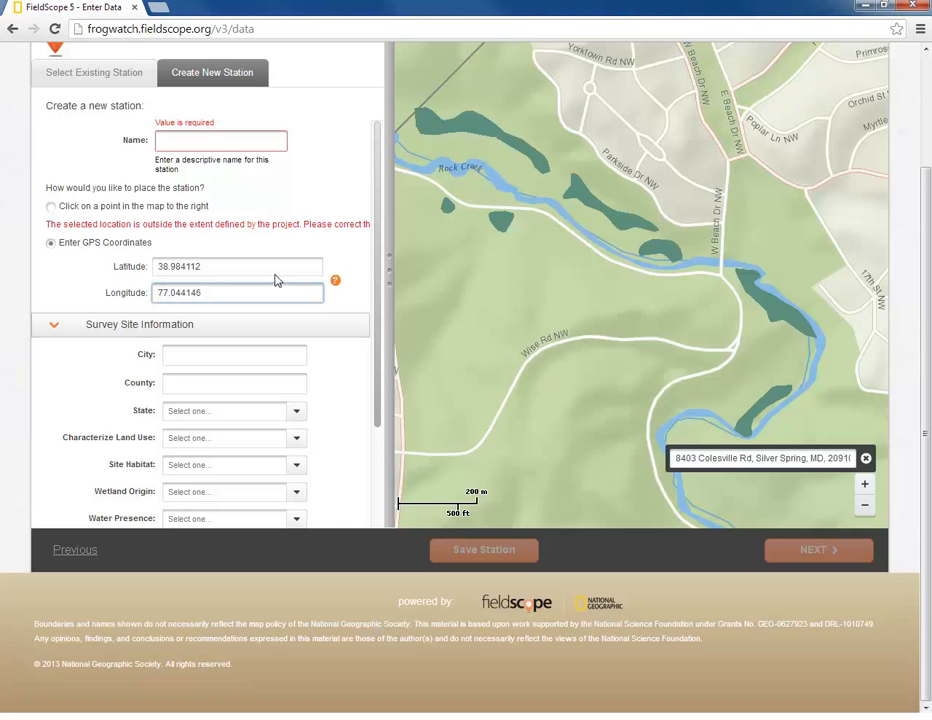
pyautogui.write('-')
# - Round the coordinates to latitude 38.984100, longitude -77.044100, then return to map-point placement
pyautogui.doubleClick(260, 266)
pyautogui.click(256, 266)
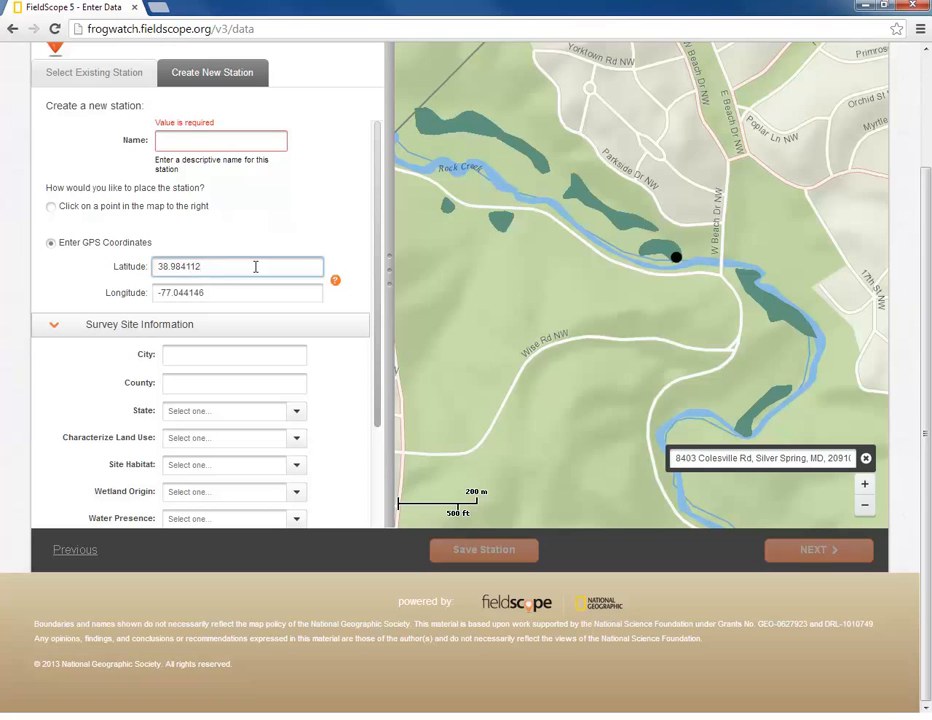
pyautogui.press('BackSpace')
pyautogui.press('BackSpace')
pyautogui.press('BackSpace')
pyautogui.write('100')
pyautogui.click(232, 293)
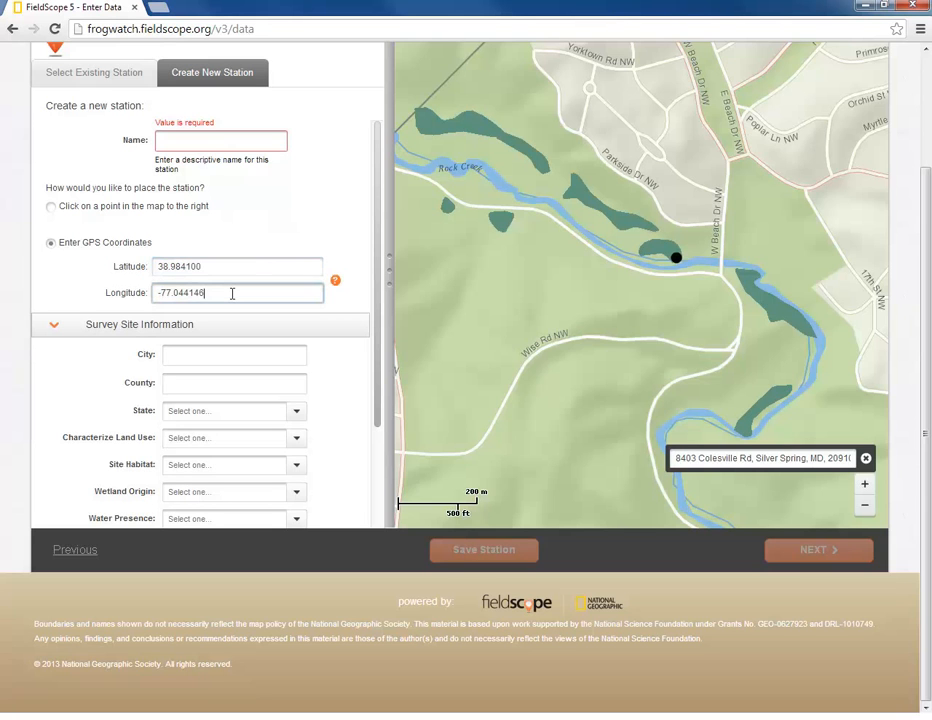
pyautogui.press('BackSpace')
pyautogui.press('BackSpace')
pyautogui.write('00')
pyautogui.click(235, 268)
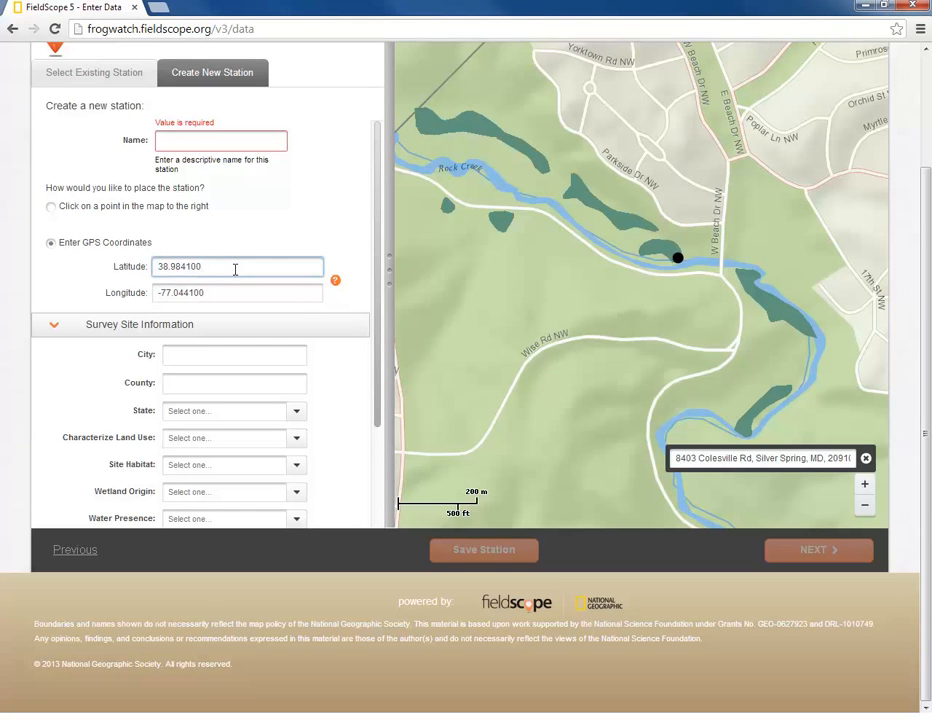
pyautogui.click(69, 210)
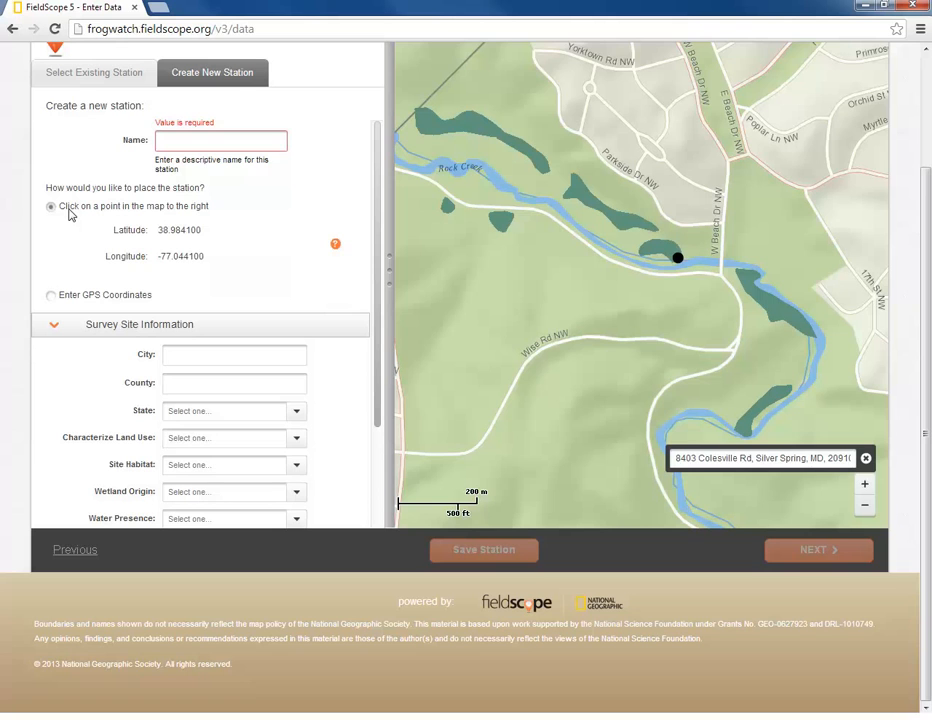
# - Enter station name Beach Drive Swamp Example, city Washington DC, and state District of Columbia
pyautogui.click(169, 140)
pyautogui.write('Beac')
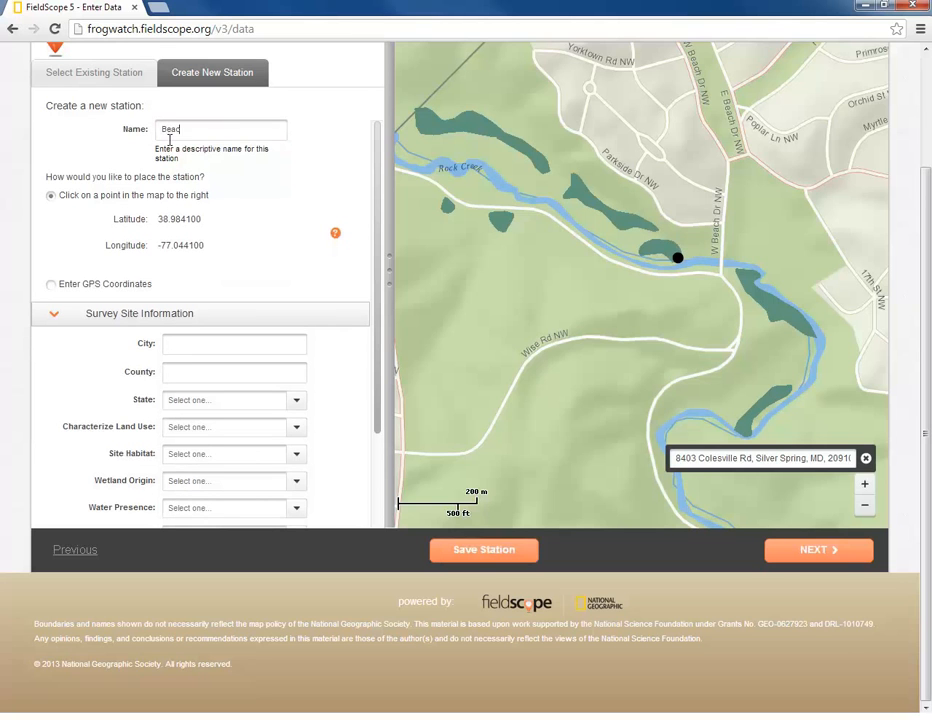
pyautogui.write('h Drive')
pyautogui.write(' Swan')
pyautogui.write('mp Exa')
pyautogui.write('mple')
pyautogui.click(207, 347)
pyautogui.write('Washington DC')
pyautogui.press('Tab')
pyautogui.press('Tab')
pyautogui.write('di')
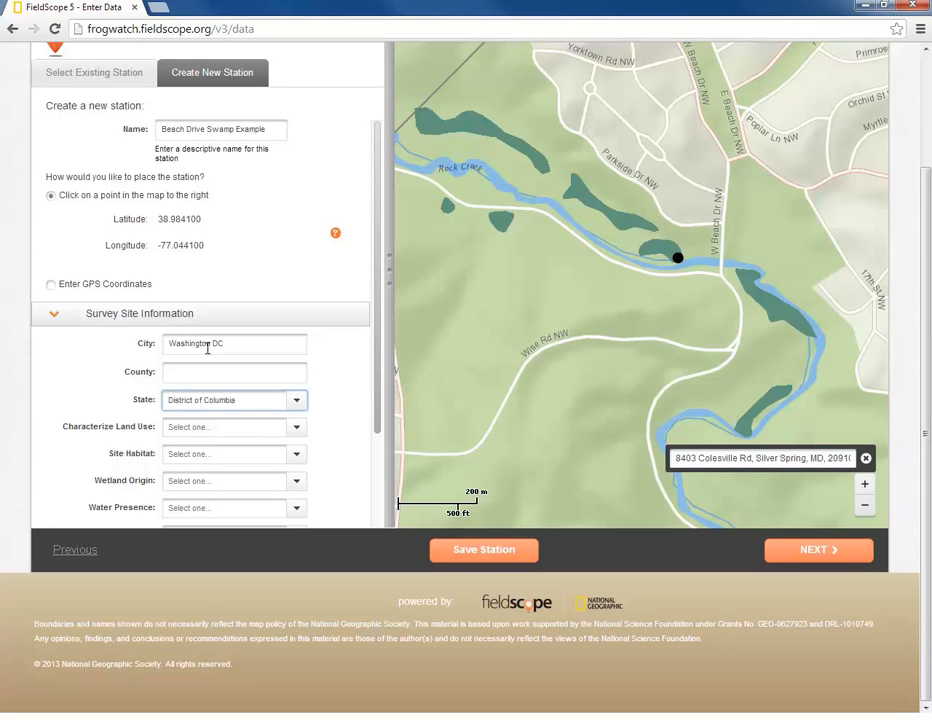
pyautogui.press('Tab')
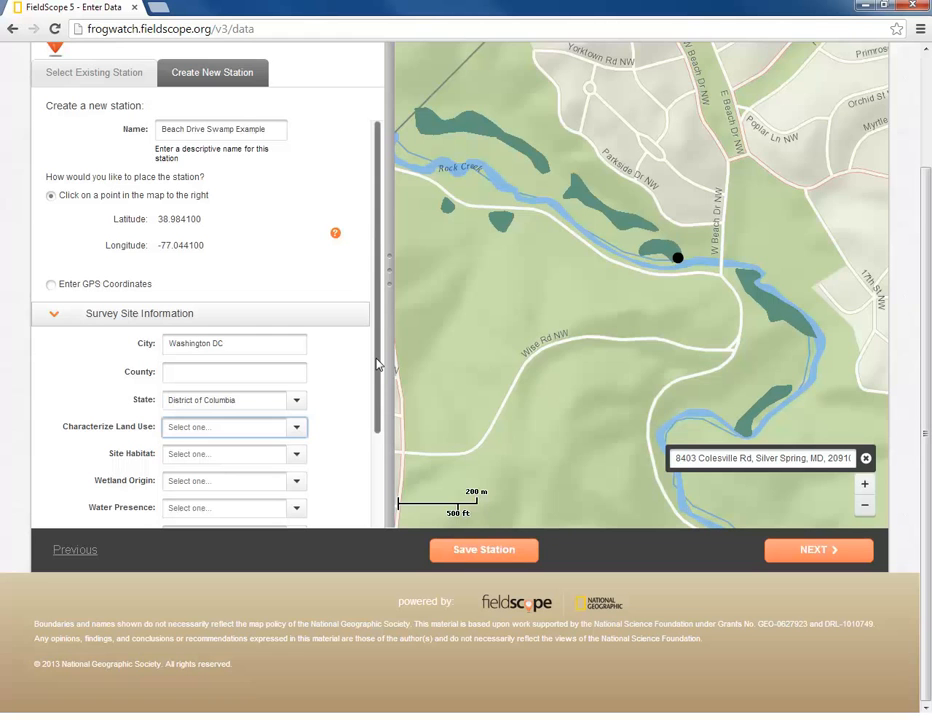
# - Set Land Use to Other with the note 'Parkland in an otherwise urban setting'
pyautogui.moveTo(377, 365); pyautogui.dragTo(377, 491)
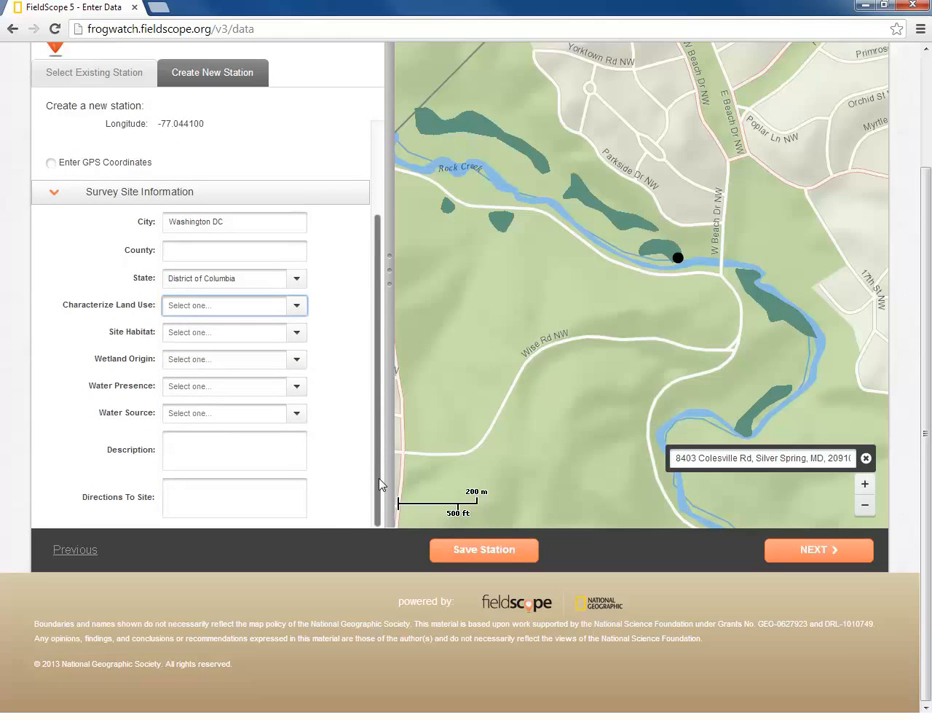
pyautogui.click(297, 306)
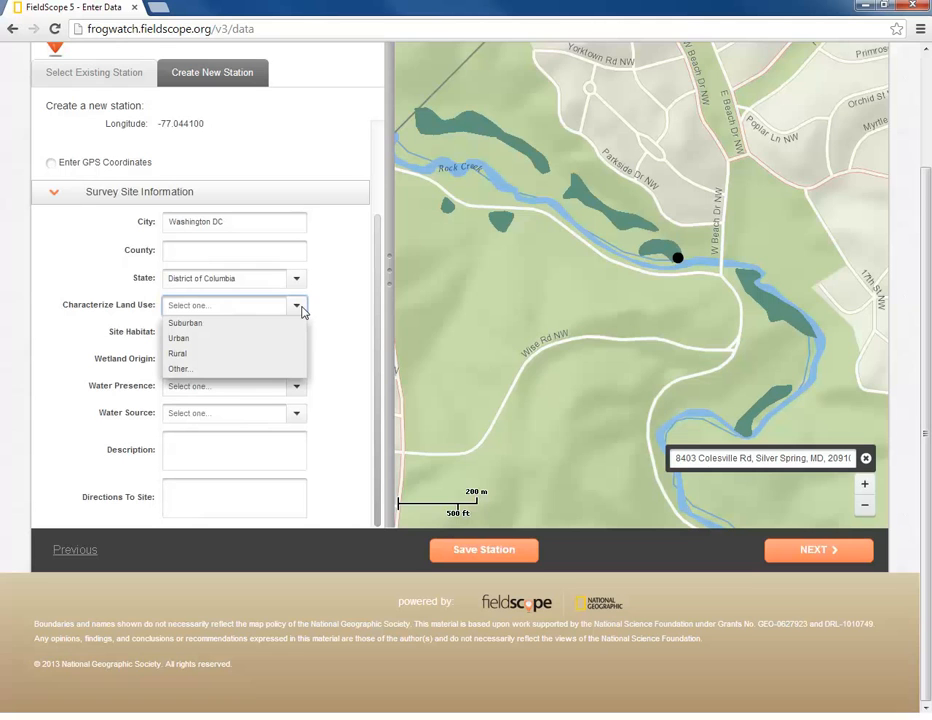
pyautogui.click(181, 369)
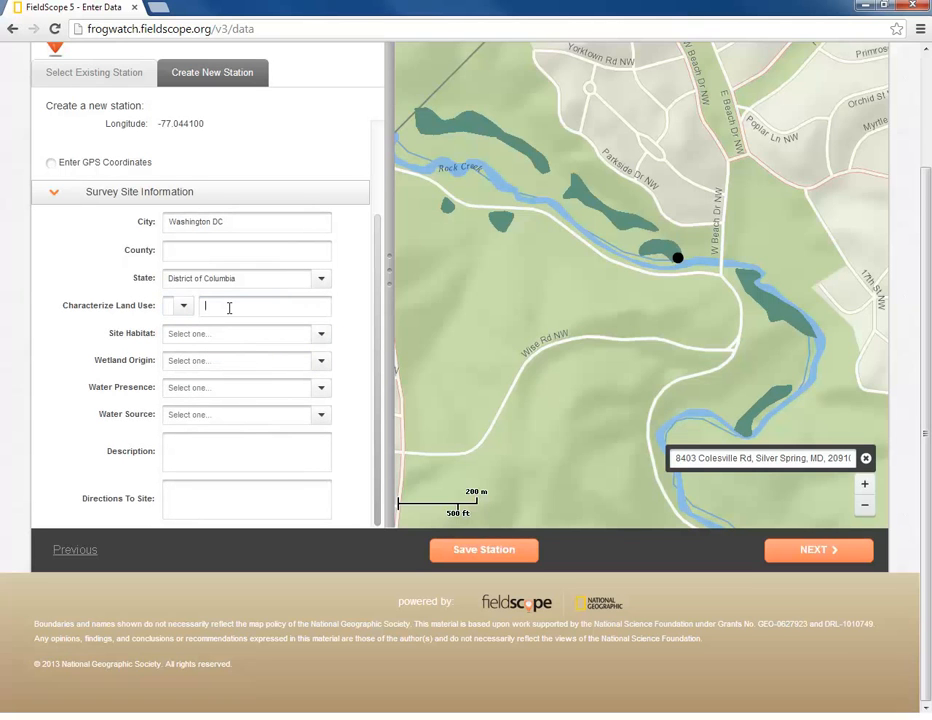
pyautogui.write('Parkland in an otherwise urban setting')
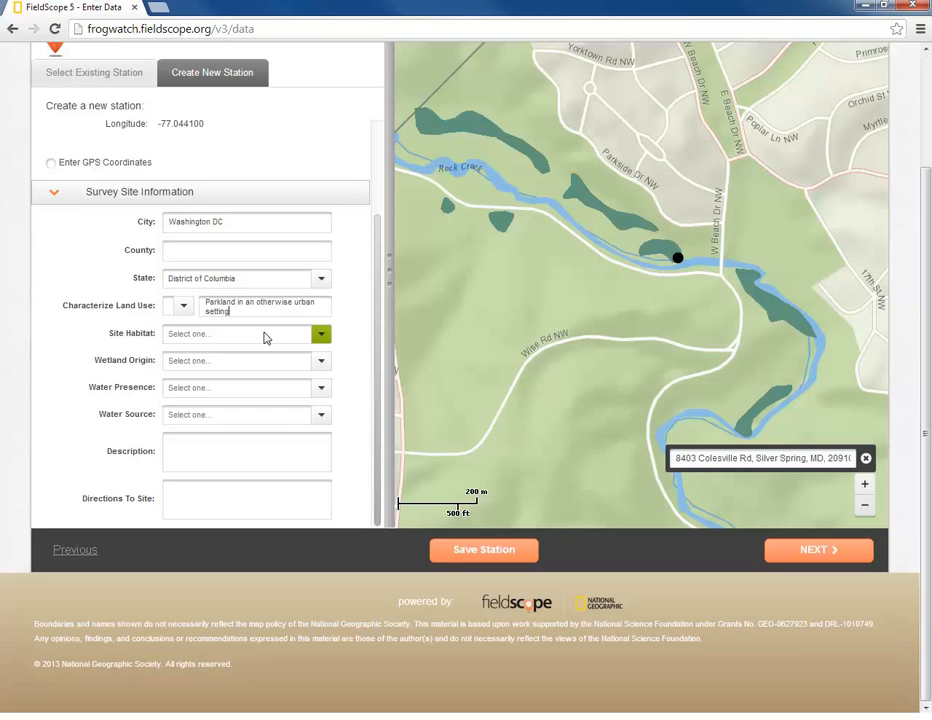
# - Set habitat Swamp or Woodland Swamp, origin Natural, water Not Known, source Stream or River
pyautogui.click(297, 353)
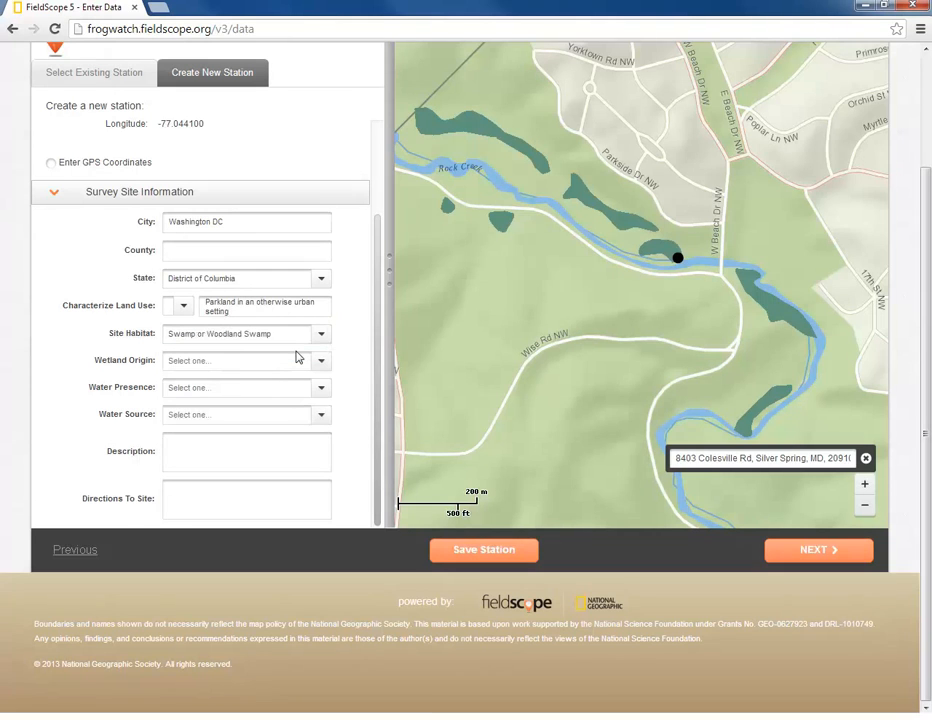
pyautogui.press('Tab')
pyautogui.press('n')
pyautogui.press('Tab')
pyautogui.press('n')
pyautogui.press('Tab')
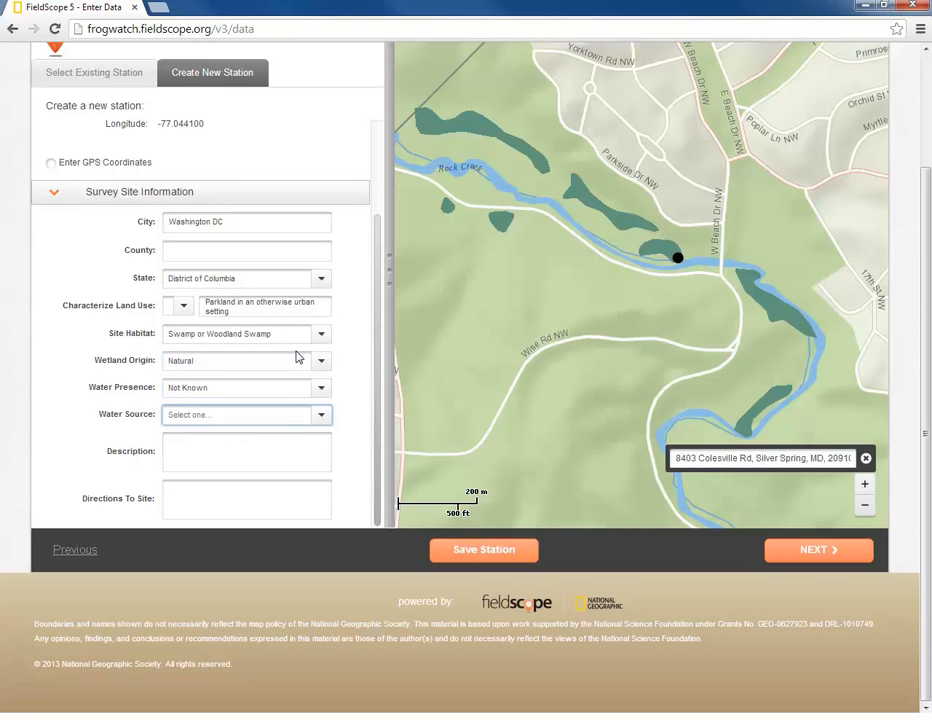
pyautogui.press('s')
pyautogui.press('Tab')
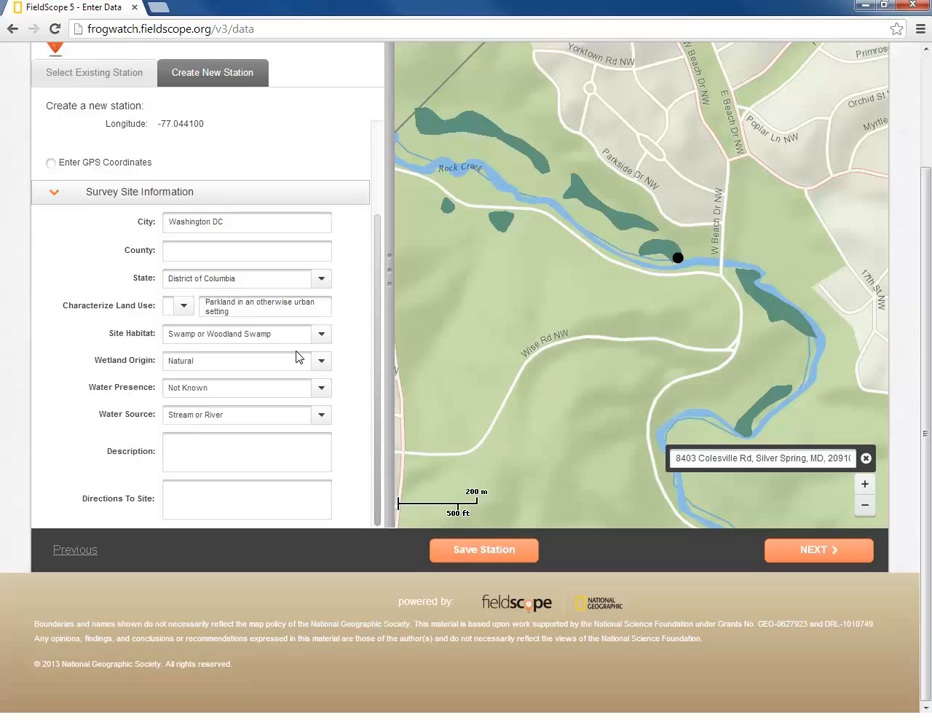
# - Note groundwater and precipitation/runoff influence; give directions 'Rock Creek at teh intersection of Beach Drive and W Beach Dr NW'
pyautogui.write('Also appears to be influenced ')
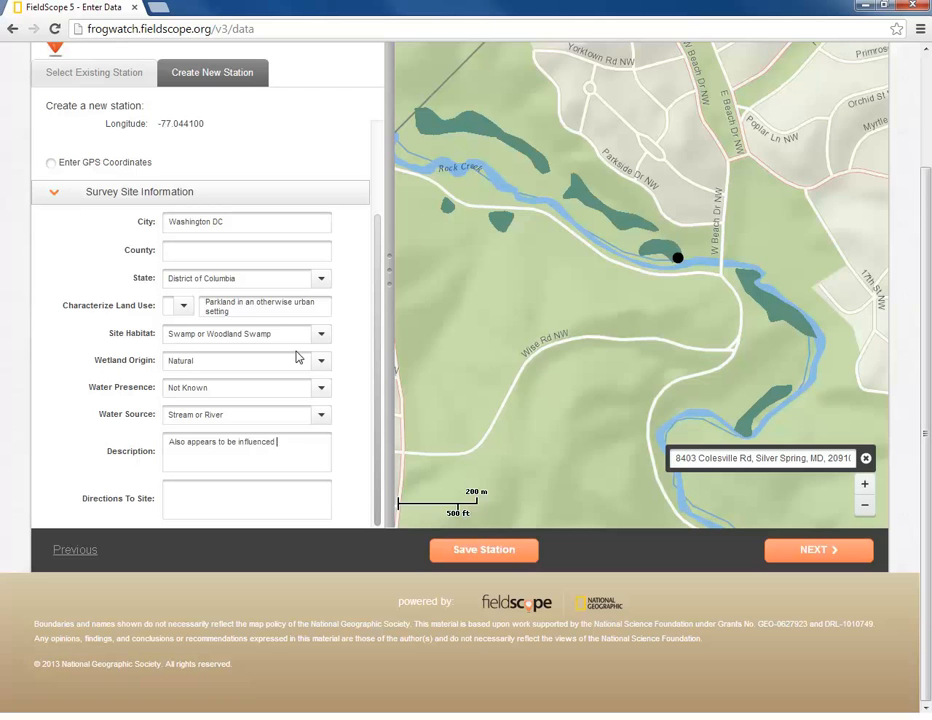
pyautogui.write('by groundwater and precipitation/runoff')
pyautogui.press('Tab')
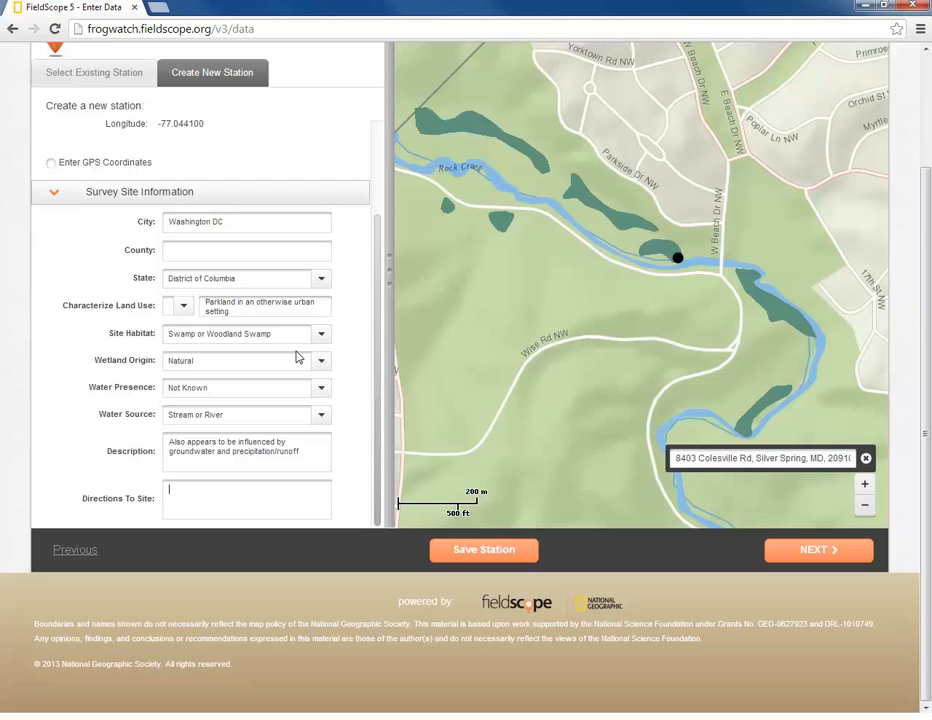
pyautogui.write('Rock Creek at teh intersection of Beach D')
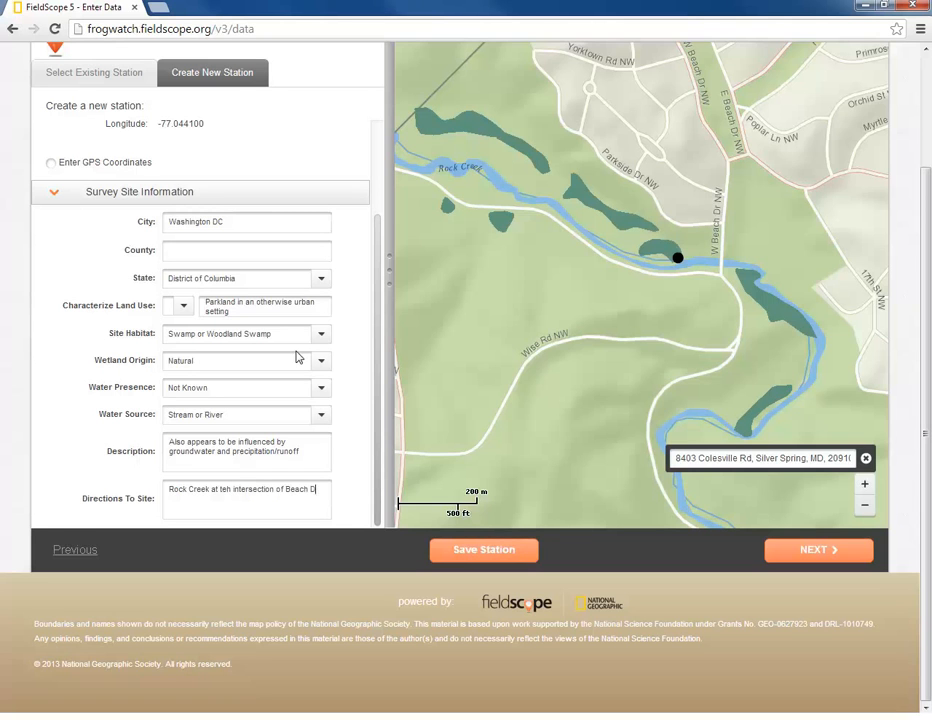
pyautogui.write('rive and W Beach Dr NW')
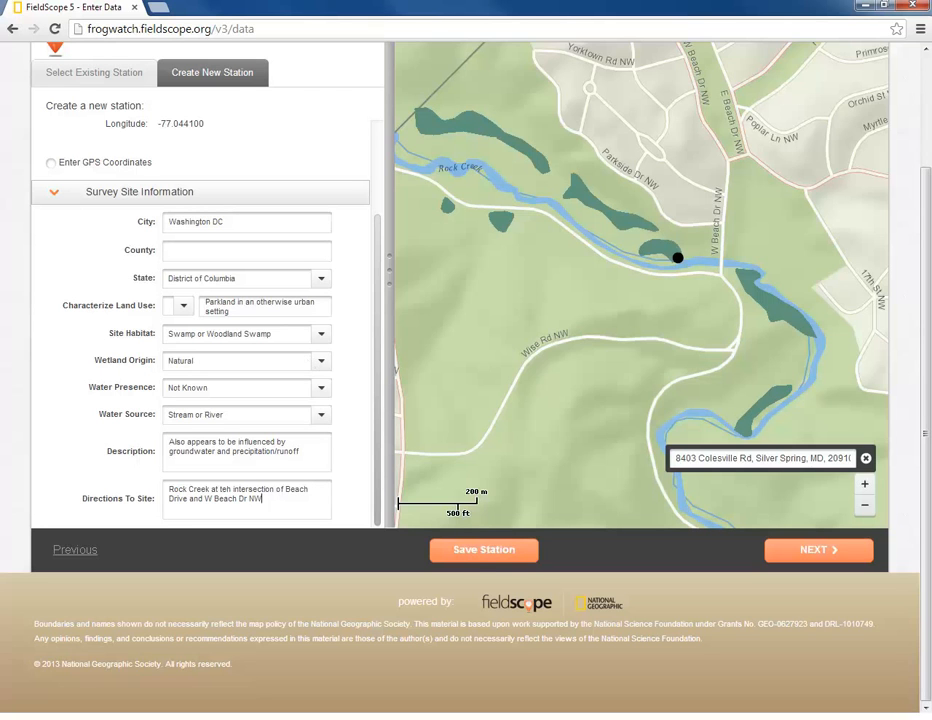
# - Save the Beach Drive Swamp Example station with Save Station
pyautogui.rightClick(474, 553)
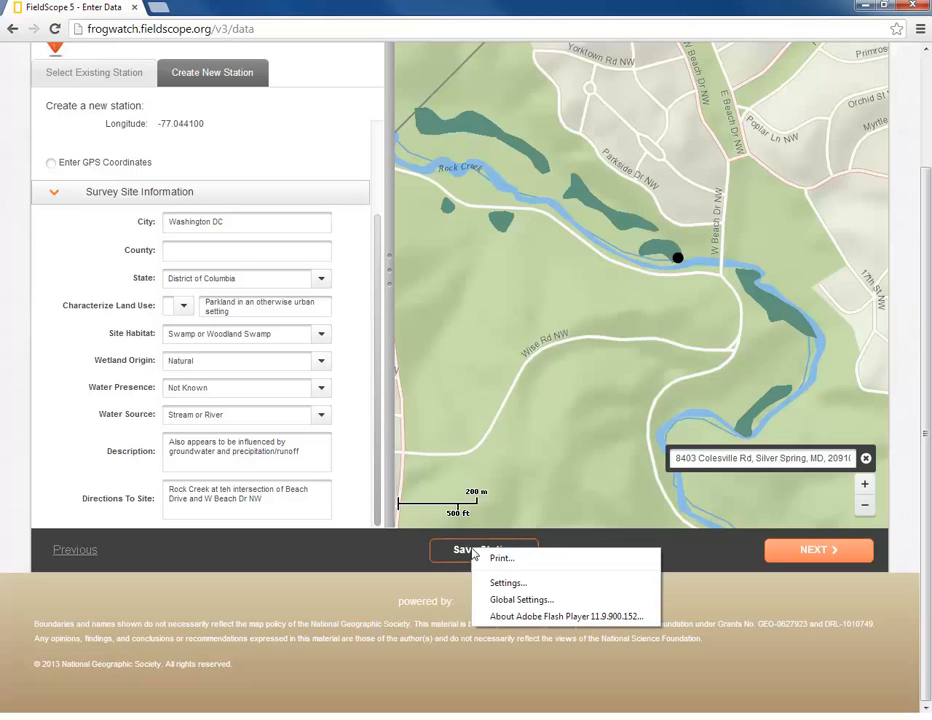
pyautogui.click(474, 551)
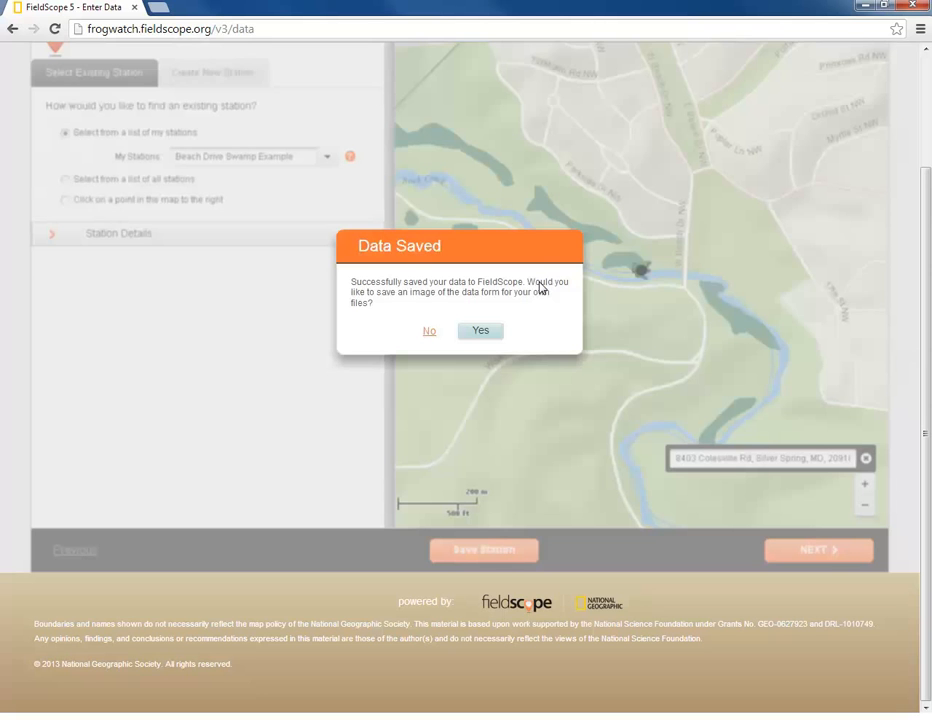
# - Export the form image to the Desktop, appending '_LastName_SiteName' to the file name
pyautogui.click(483, 335)
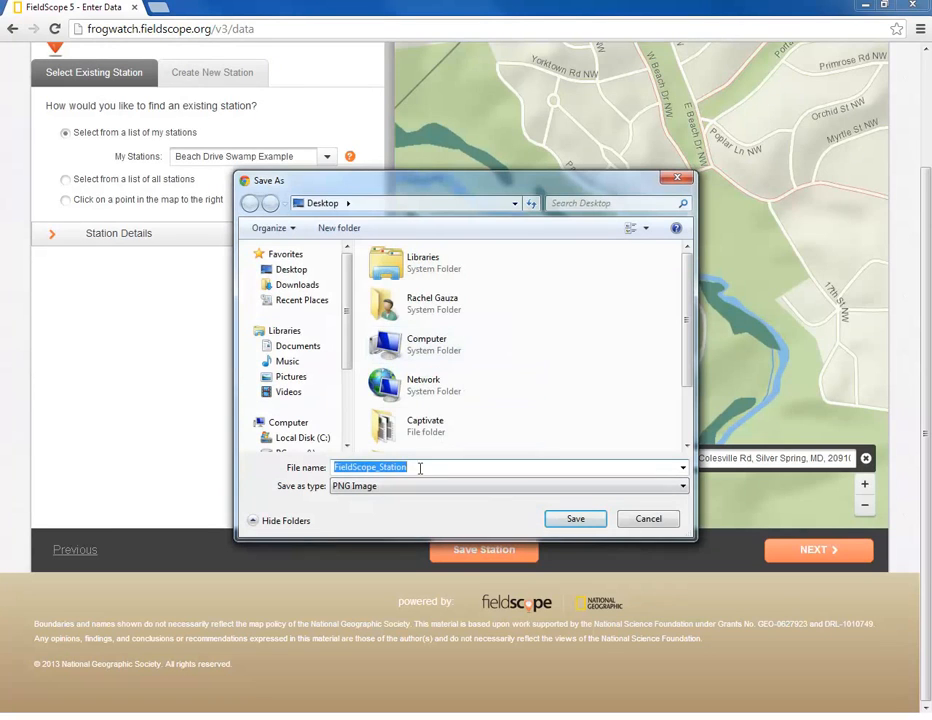
pyautogui.click(413, 467)
pyautogui.write('_')
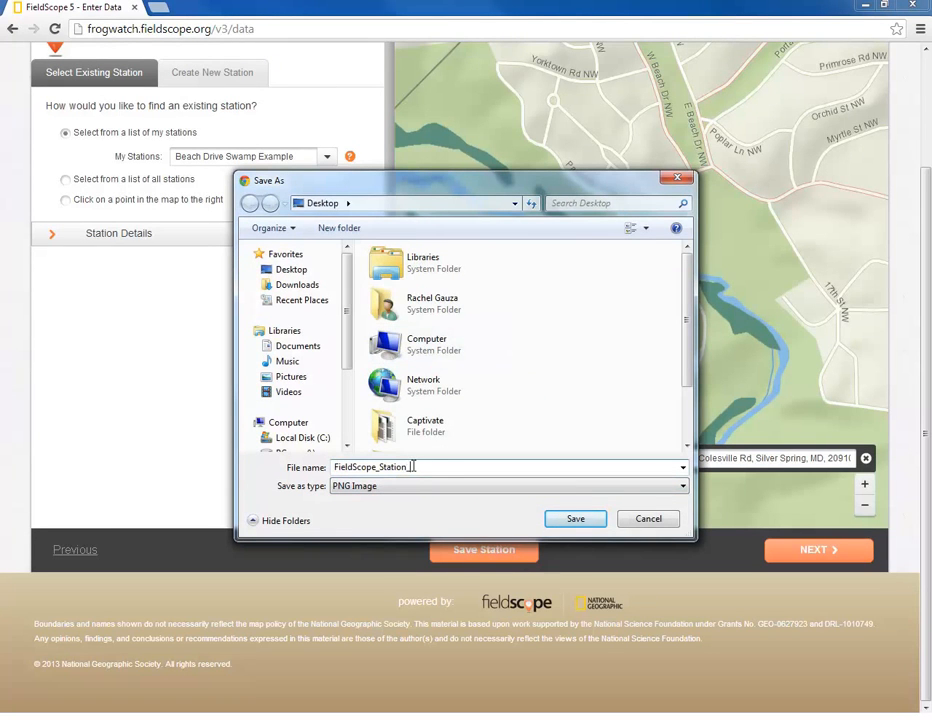
pyautogui.write('LastName_SiteName')
pyautogui.click(573, 520)
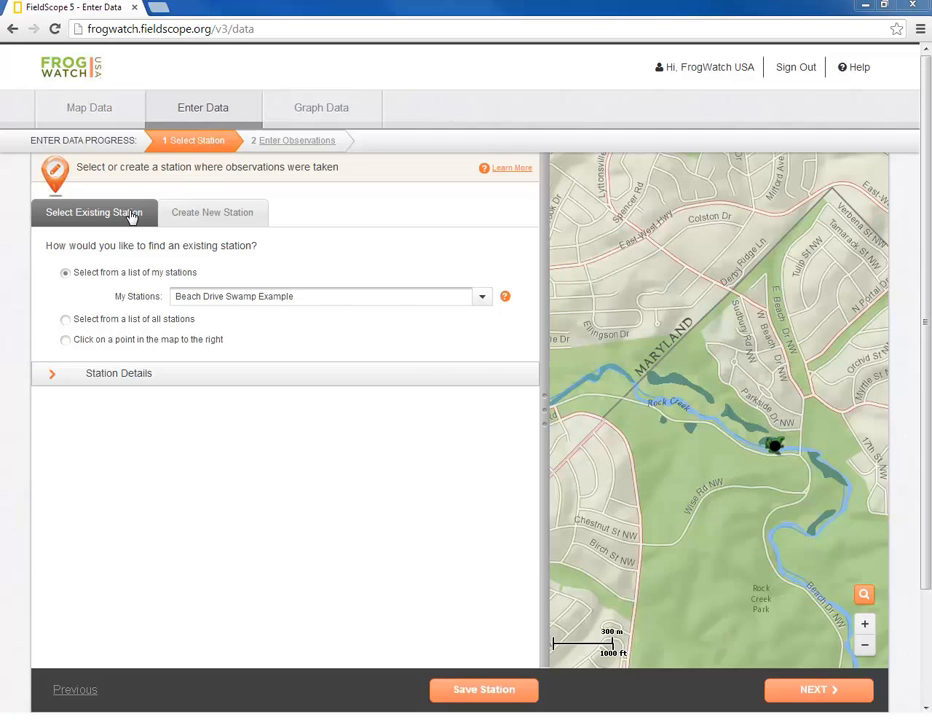
# - Flag Beach Drive Swamp Example for review with the note 'Delete - test site'
pyautogui.click(481, 297)
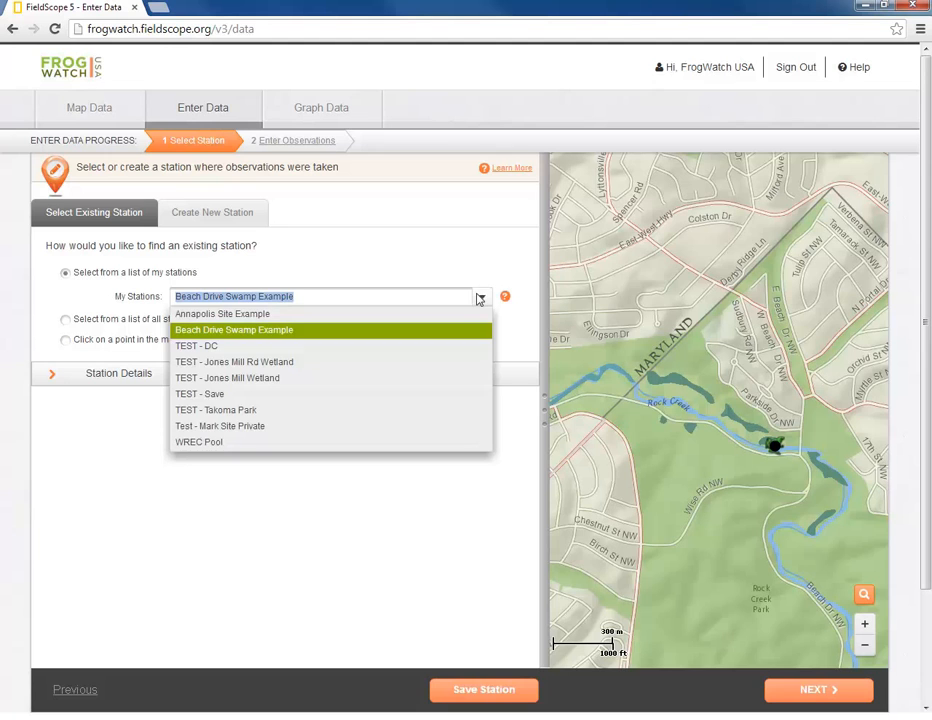
pyautogui.click(480, 298)
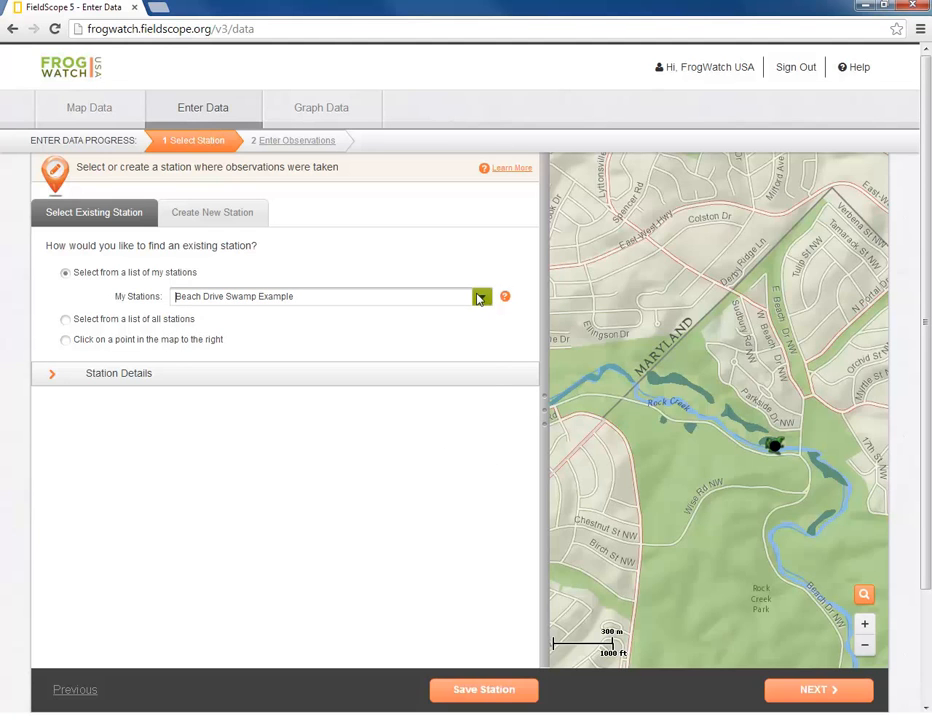
pyautogui.click(214, 379)
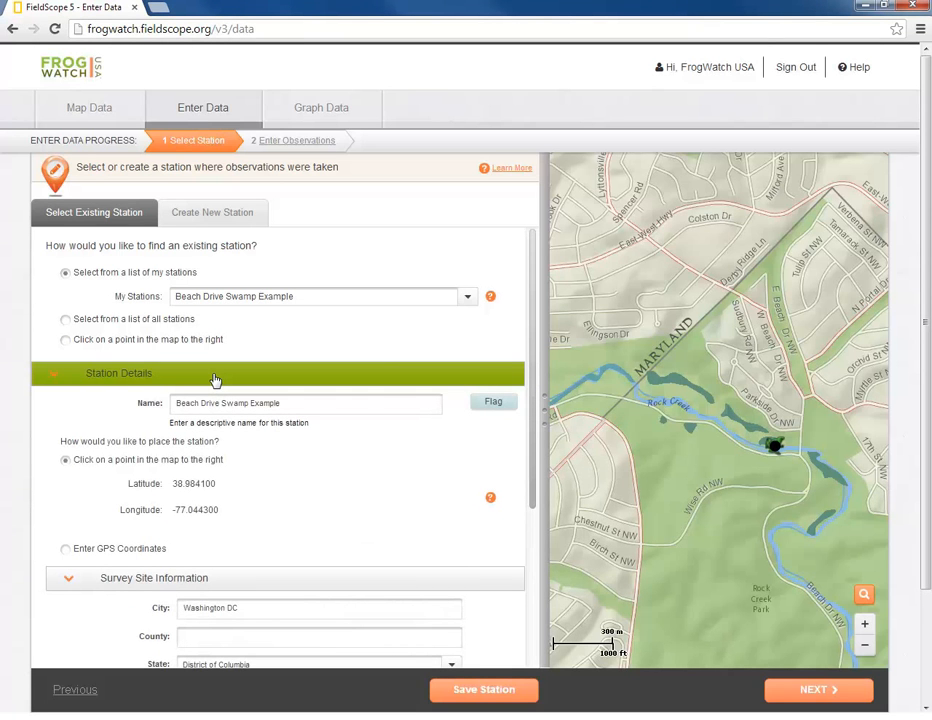
pyautogui.click(477, 402)
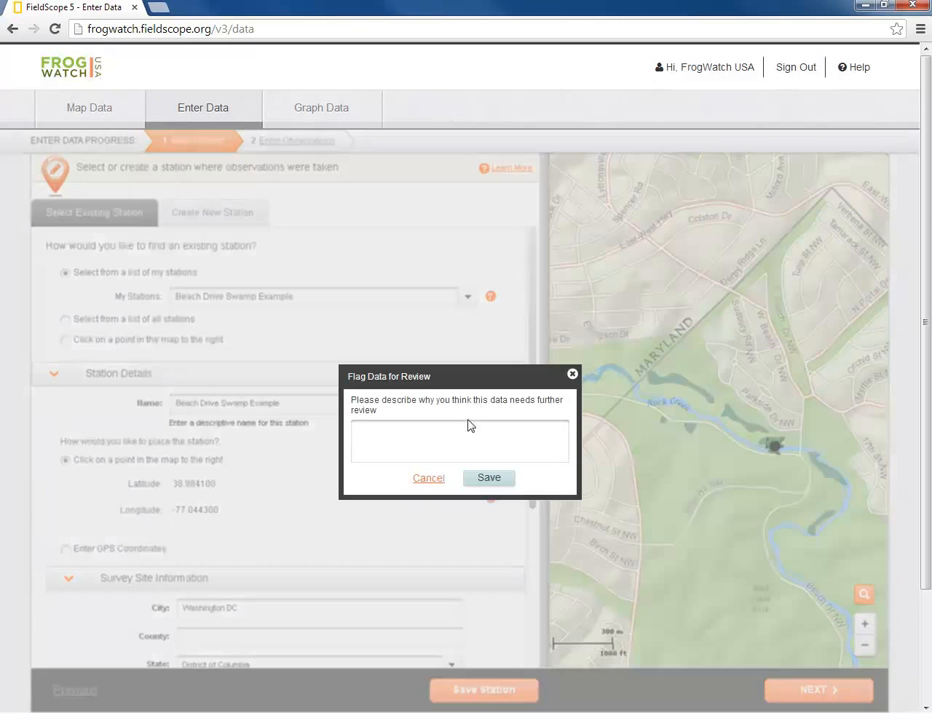
pyautogui.write('Delete - test site')
pyautogui.click(477, 477)
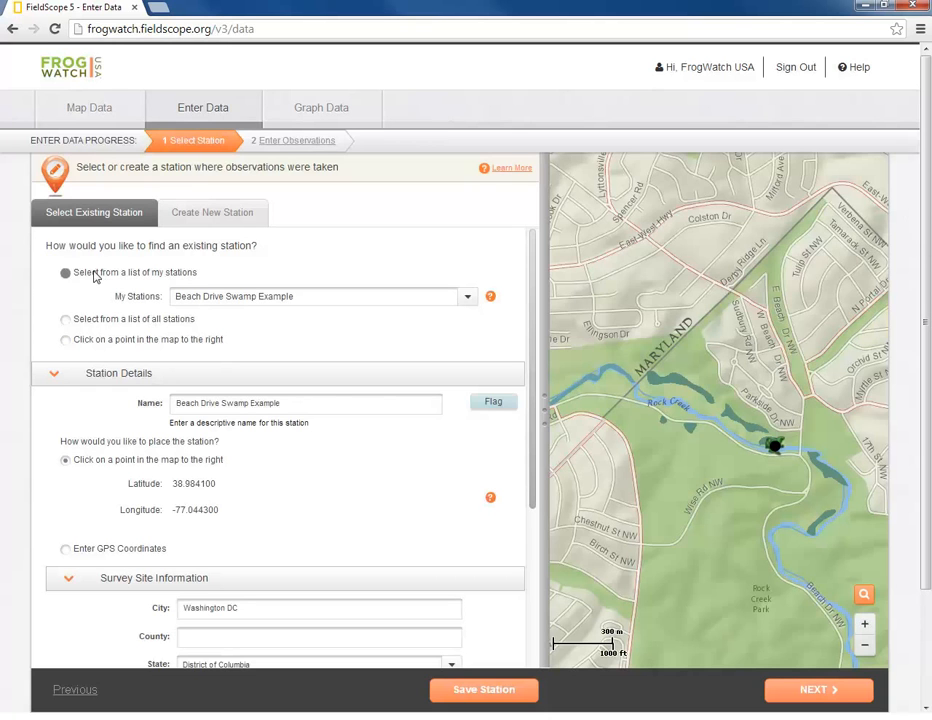
# - Pick Annapolis Site Example from the list of all stations
pyautogui.click(65, 320)
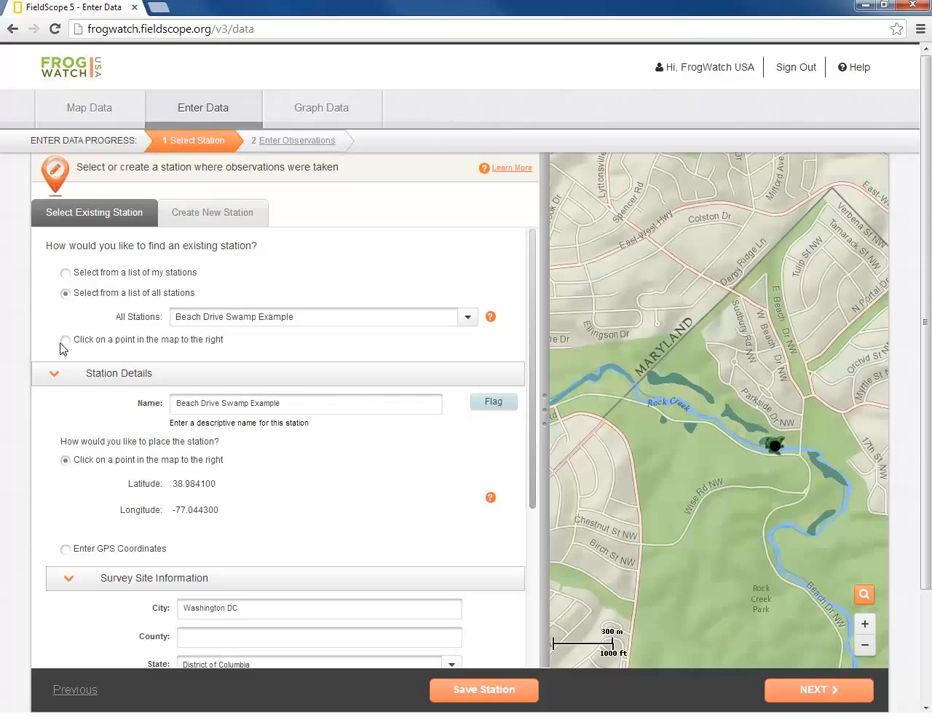
pyautogui.click(465, 318)
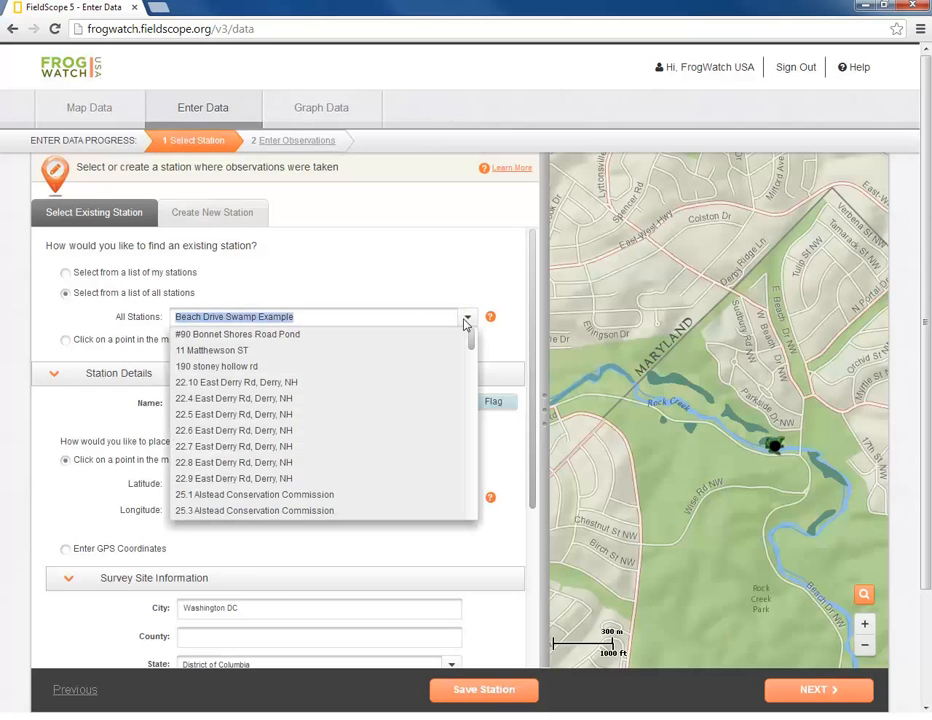
pyautogui.write('Annapolis Site')
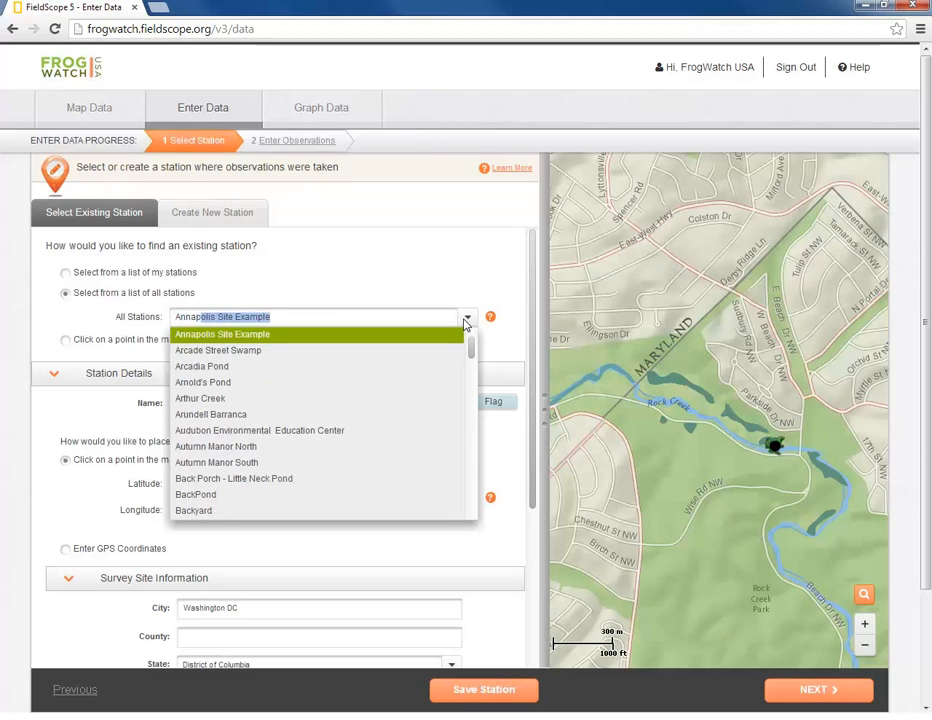
pyautogui.click(418, 337)
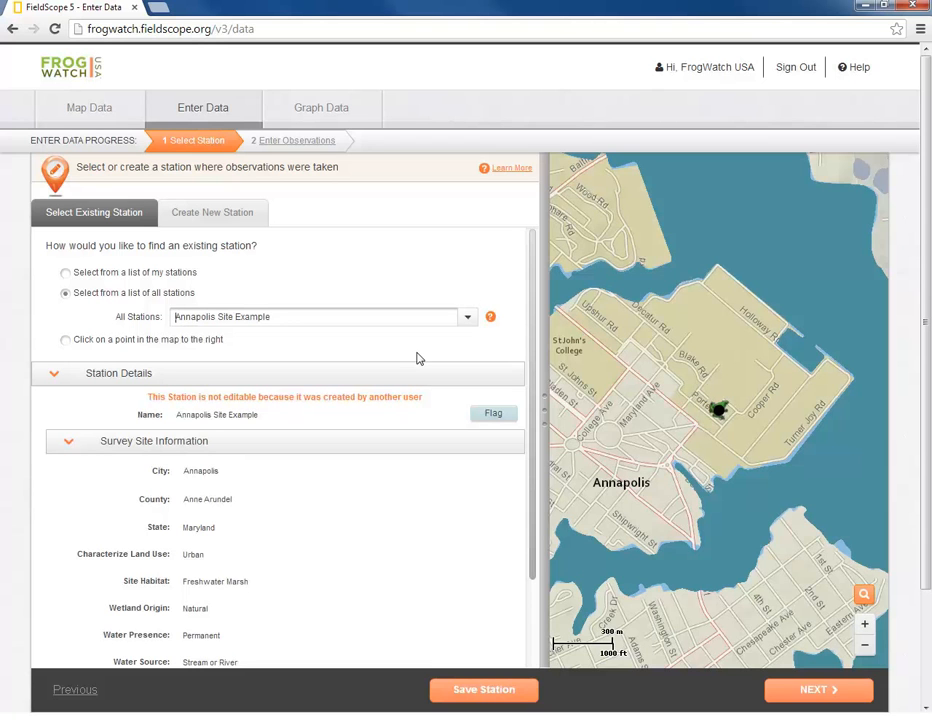
# - Cancel the review flag on Annapolis Site Example and continue to Enter Observations
pyautogui.click(493, 418)
pyautogui.click(481, 434)
pyautogui.click(441, 486)
pyautogui.click(820, 690)
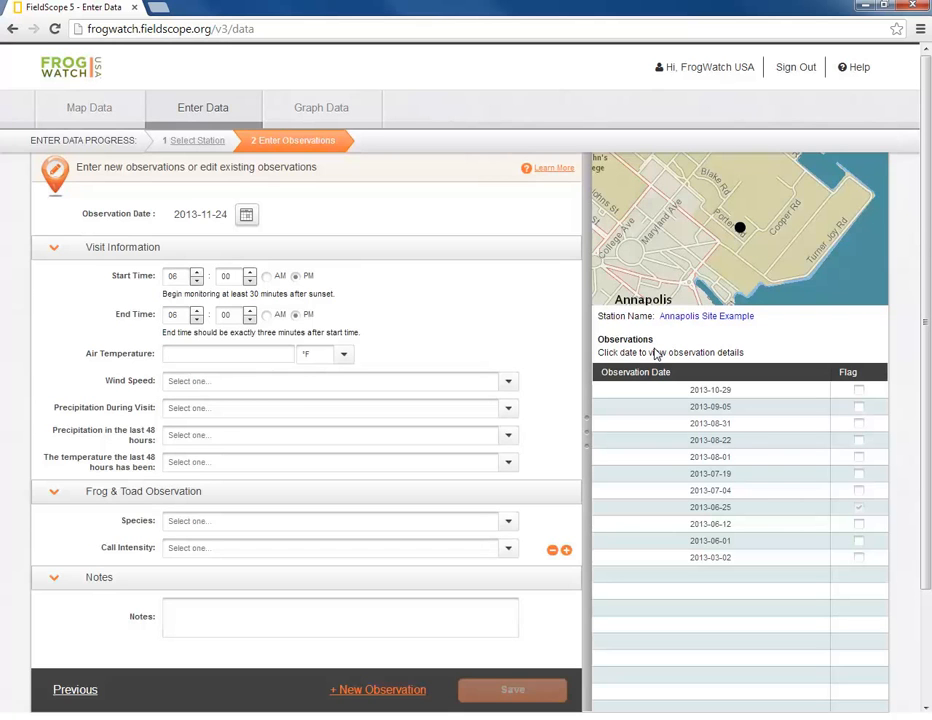
# - Set the 2013-03-02 observation's wind speed to 2 - LIGHT BREEZE and save without an image
pyautogui.click(718, 559)
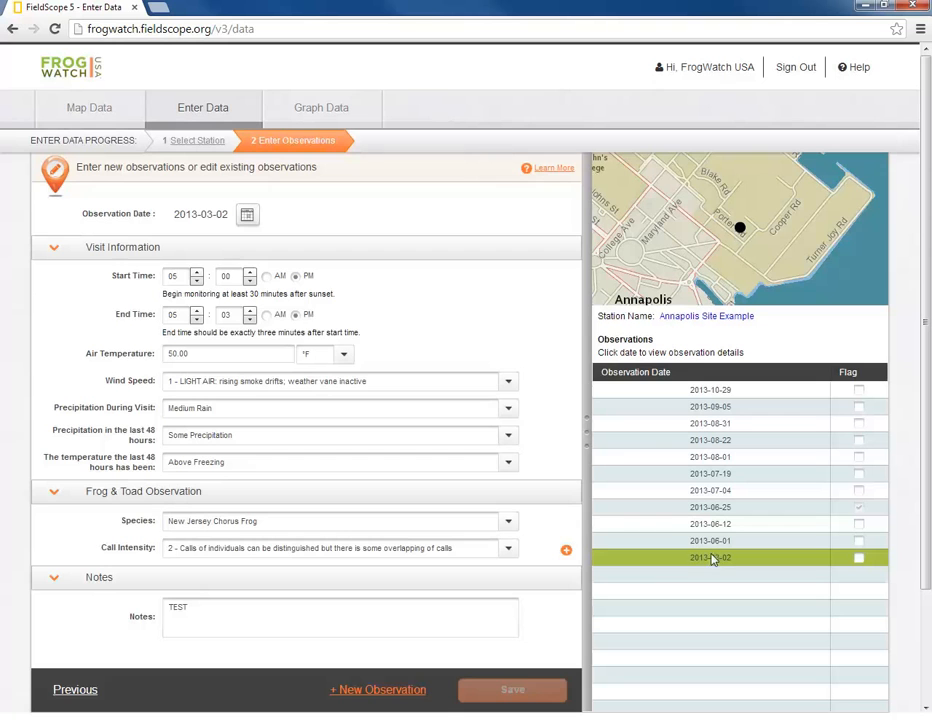
pyautogui.click(509, 383)
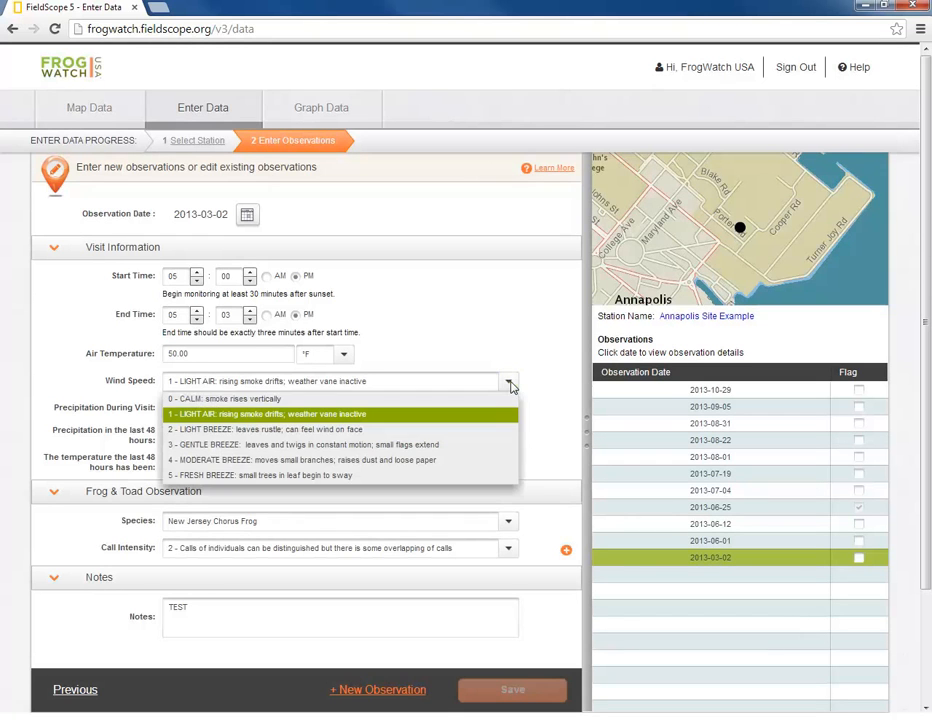
pyautogui.click(392, 431)
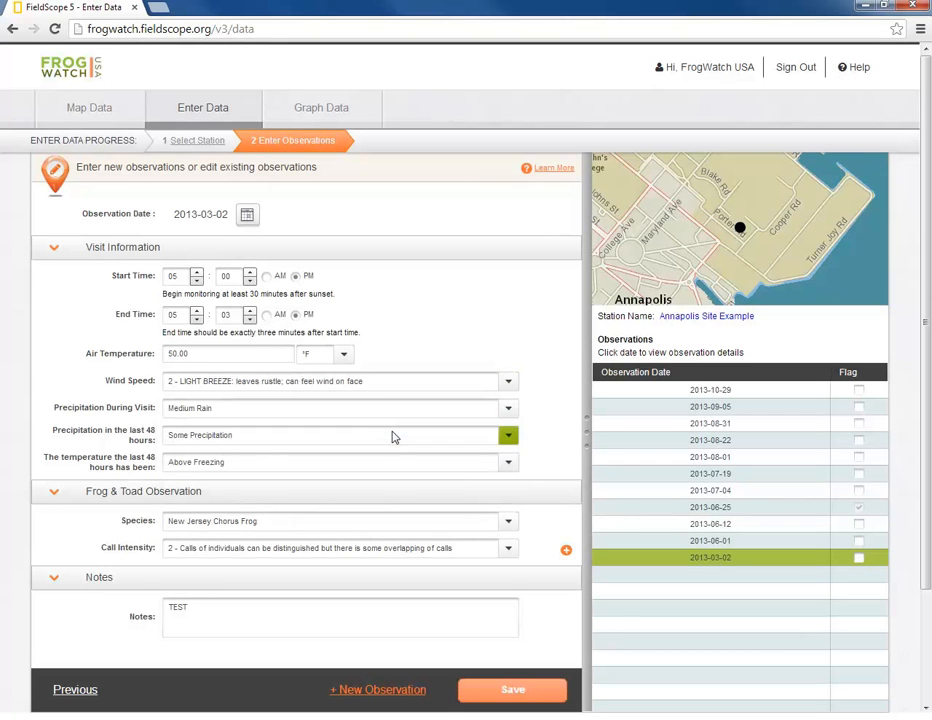
pyautogui.click(512, 690)
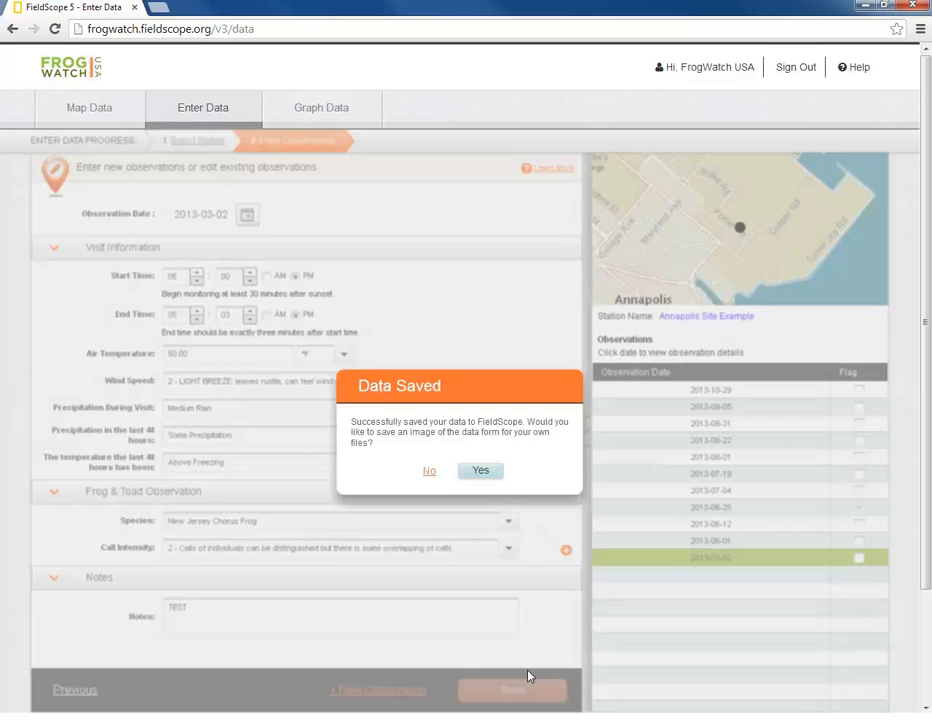
pyautogui.click(430, 471)
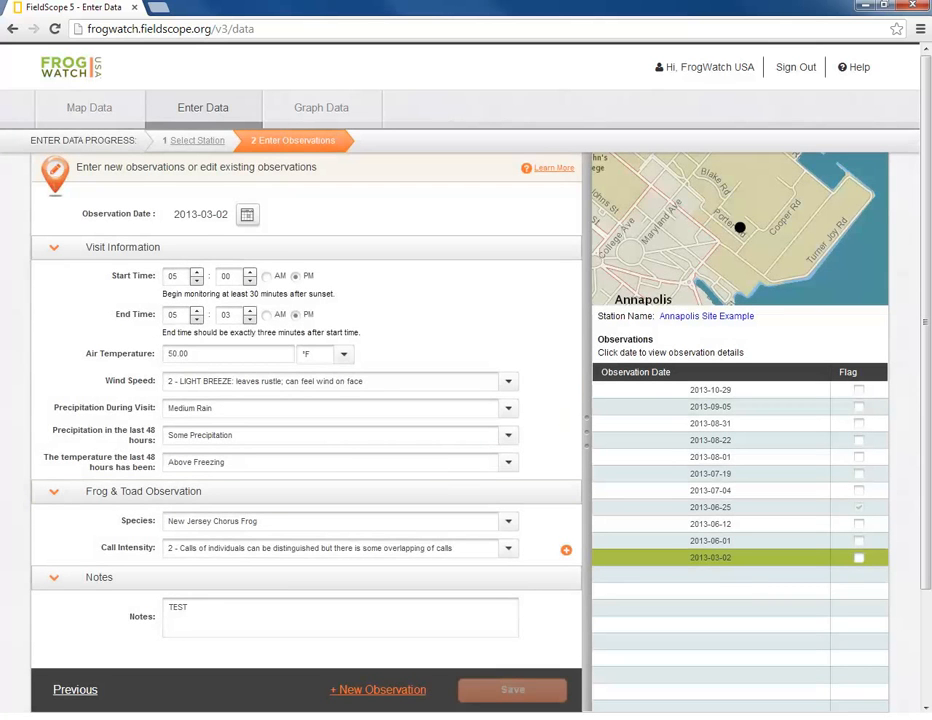
pyautogui.click(733, 543)
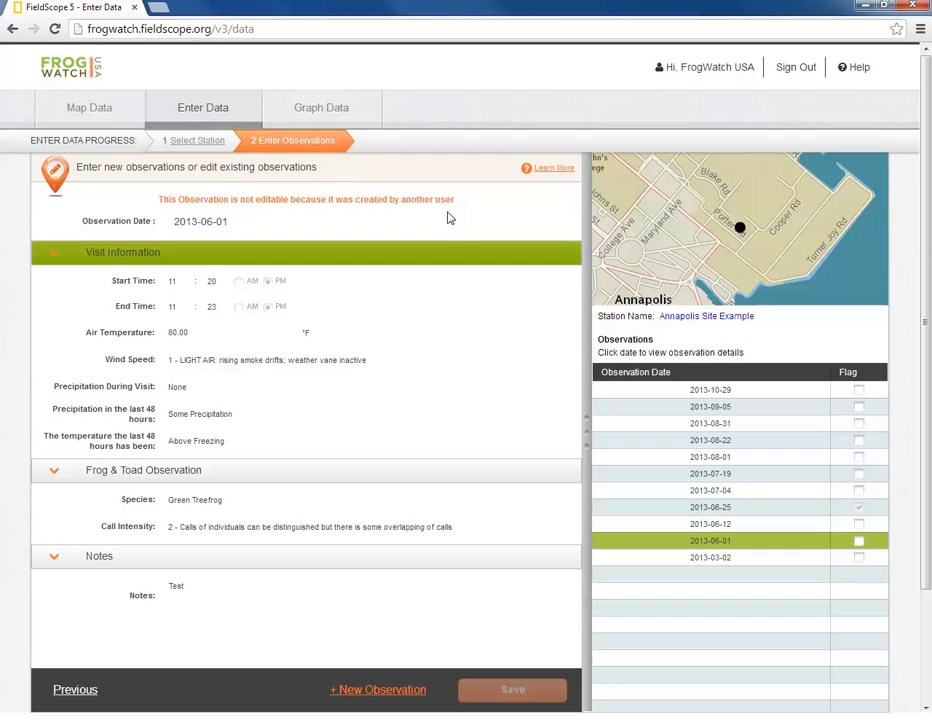
pyautogui.click(859, 542)
pyautogui.click(463, 432)
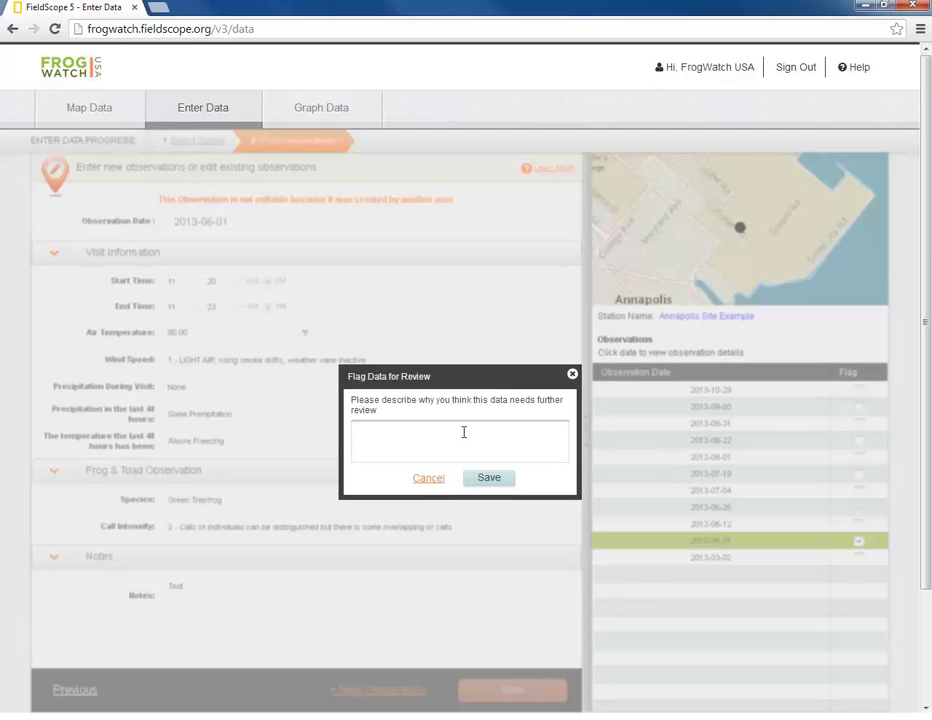
pyautogui.click(437, 484)
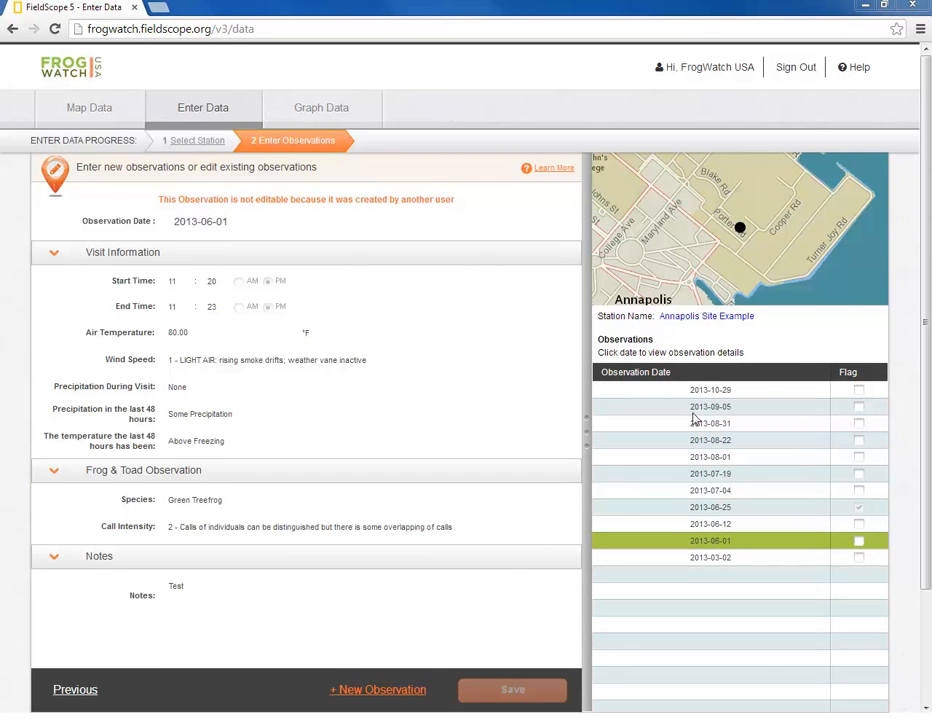
# - Create a blank new observation for Annapolis Site Example
pyautogui.click(412, 700)
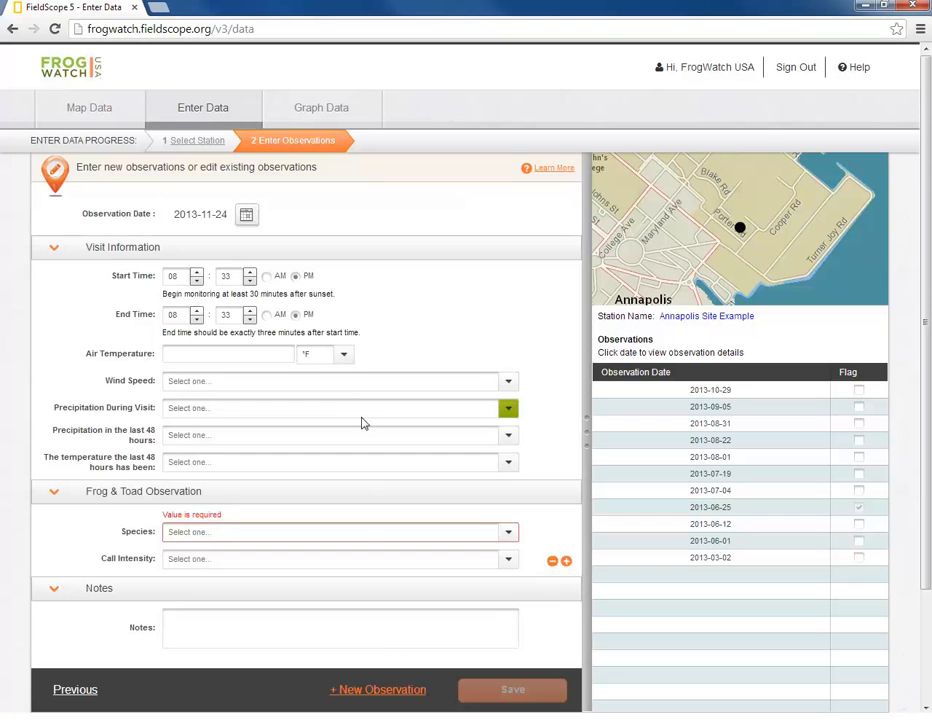
pyautogui.click(248, 217)
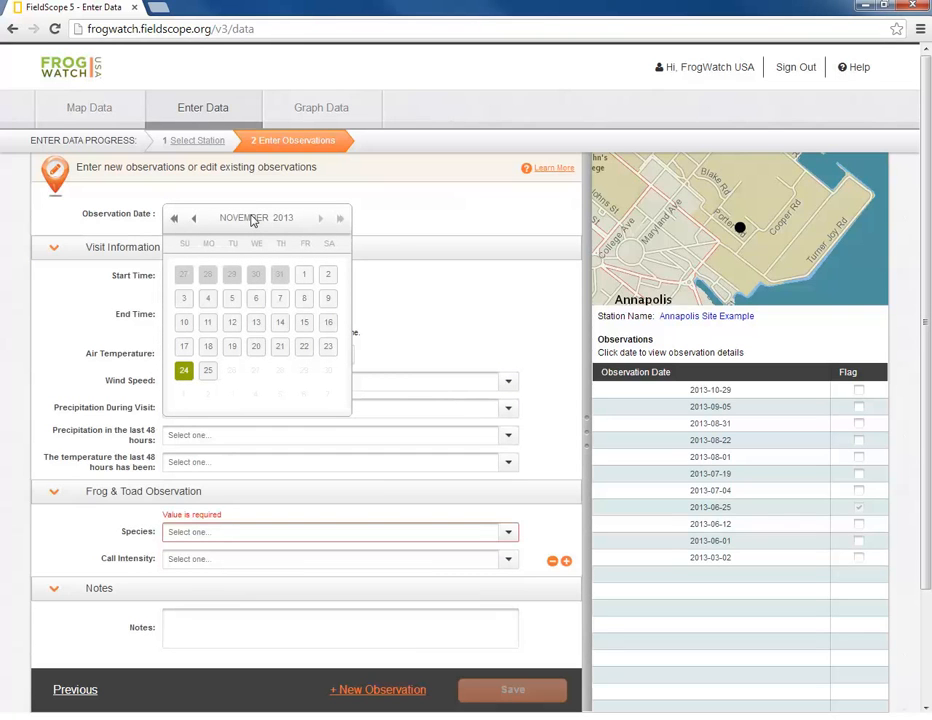
# - Move the date picker back to June 2013 and pick the 20th, giving 2013-06-20
pyautogui.click(193, 218)
pyautogui.click(193, 218)
pyautogui.click(193, 218)
pyautogui.click(193, 218)
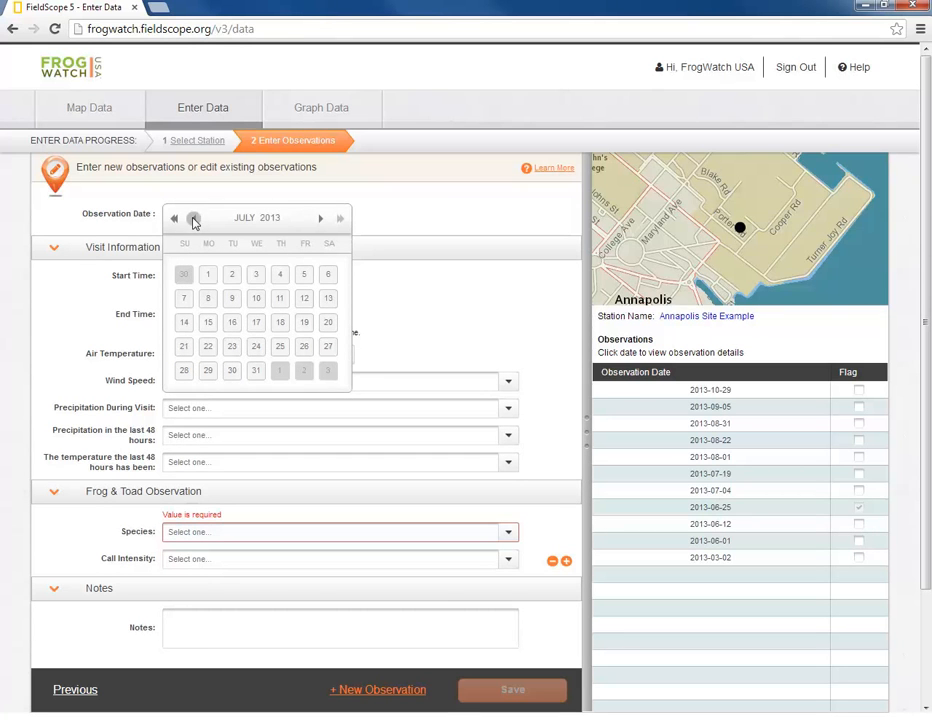
pyautogui.click(193, 218)
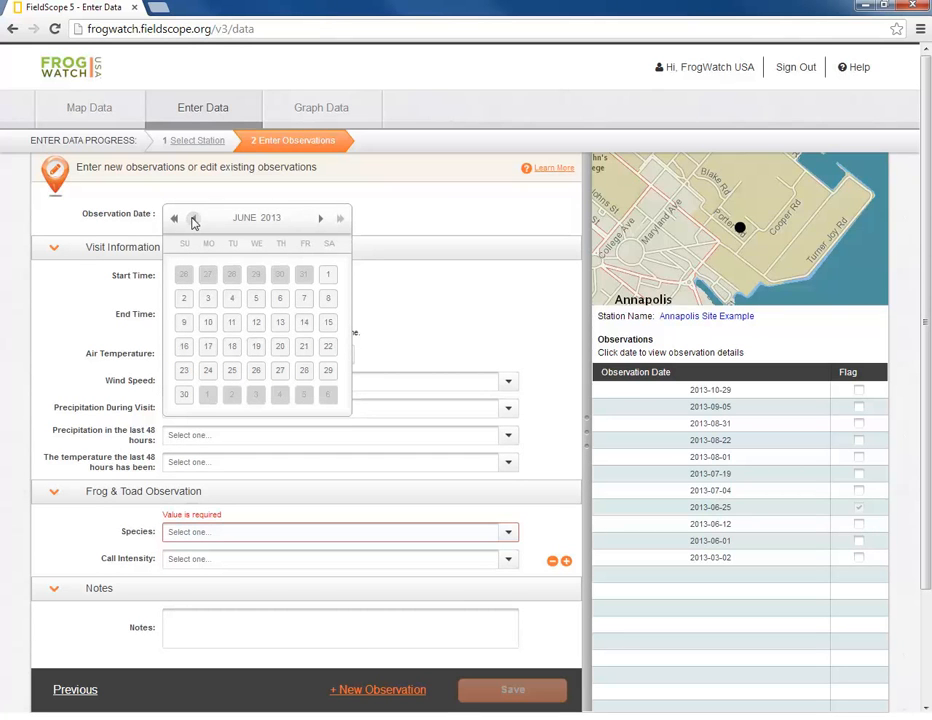
pyautogui.click(174, 218)
pyautogui.click(174, 218)
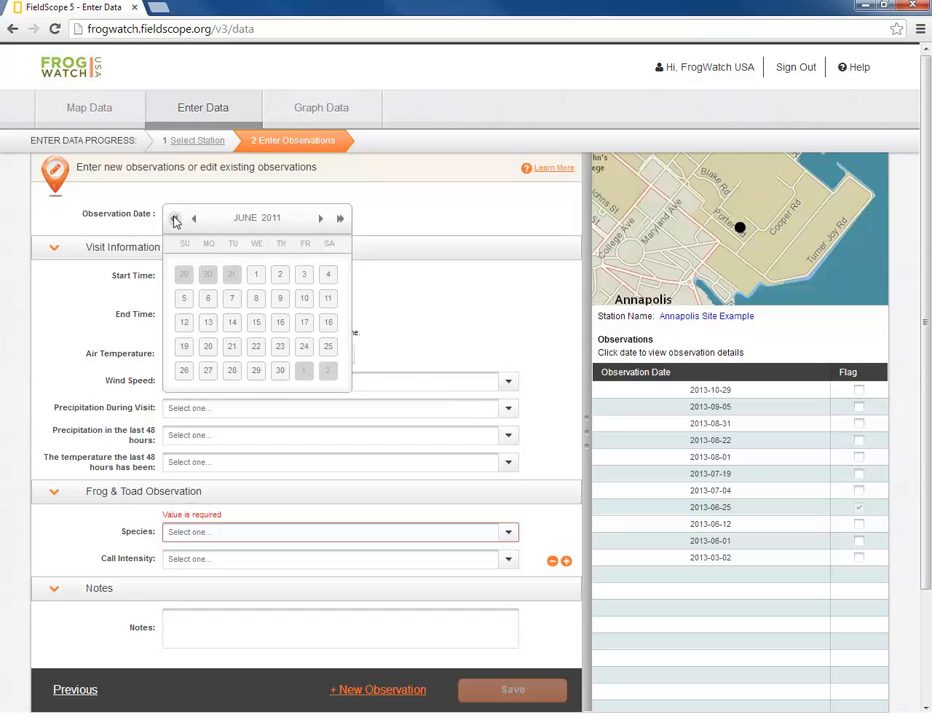
pyautogui.click(339, 218)
pyautogui.click(339, 218)
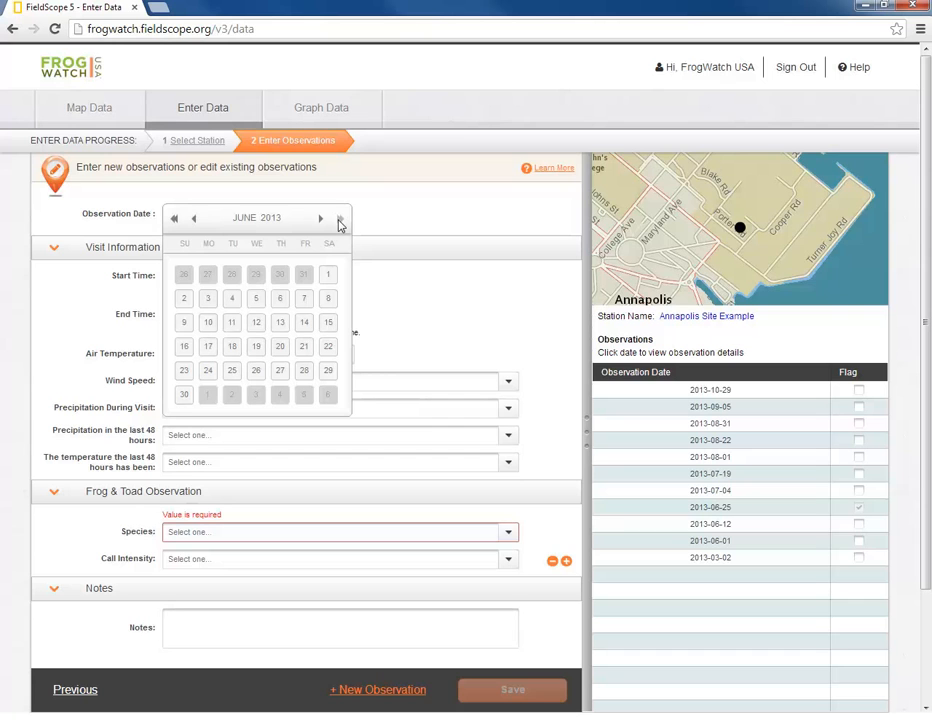
pyautogui.click(282, 347)
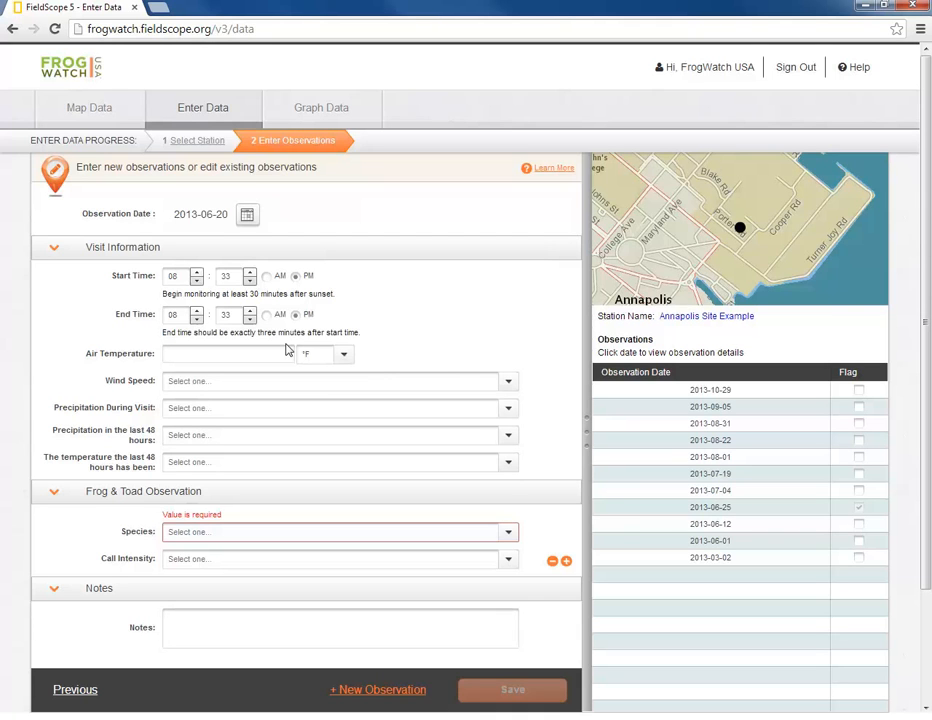
# - Set the visit start time to 8:30 PM and the end time to 8:33 PM
pyautogui.doubleClick(228, 278)
pyautogui.write('30')
pyautogui.click(249, 310)
pyautogui.click(249, 310)
pyautogui.click(249, 319)
pyautogui.click(249, 319)
# - Enter 85 °F, light air wind, light rain or drizzle, no precipitation in 48 hours, above freezing
pyautogui.click(218, 352)
pyautogui.write('85')
pyautogui.press('Tab')
pyautogui.press('Tab')
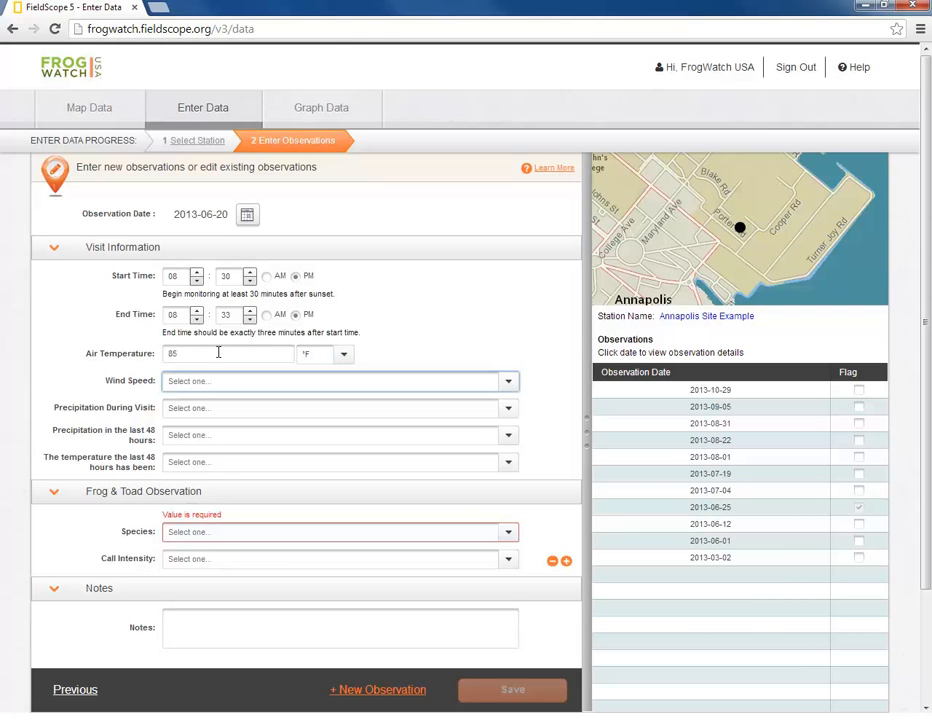
pyautogui.click(225, 385)
pyautogui.click(225, 416)
pyautogui.click(226, 416)
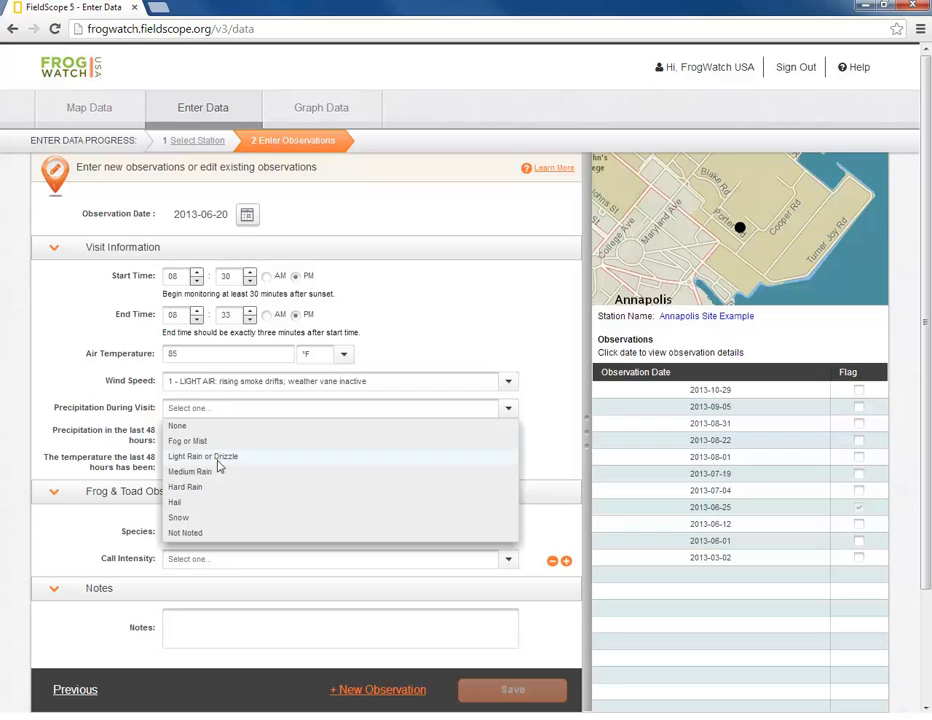
pyautogui.click(220, 457)
pyautogui.click(218, 440)
pyautogui.click(218, 453)
pyautogui.click(218, 461)
pyautogui.click(216, 478)
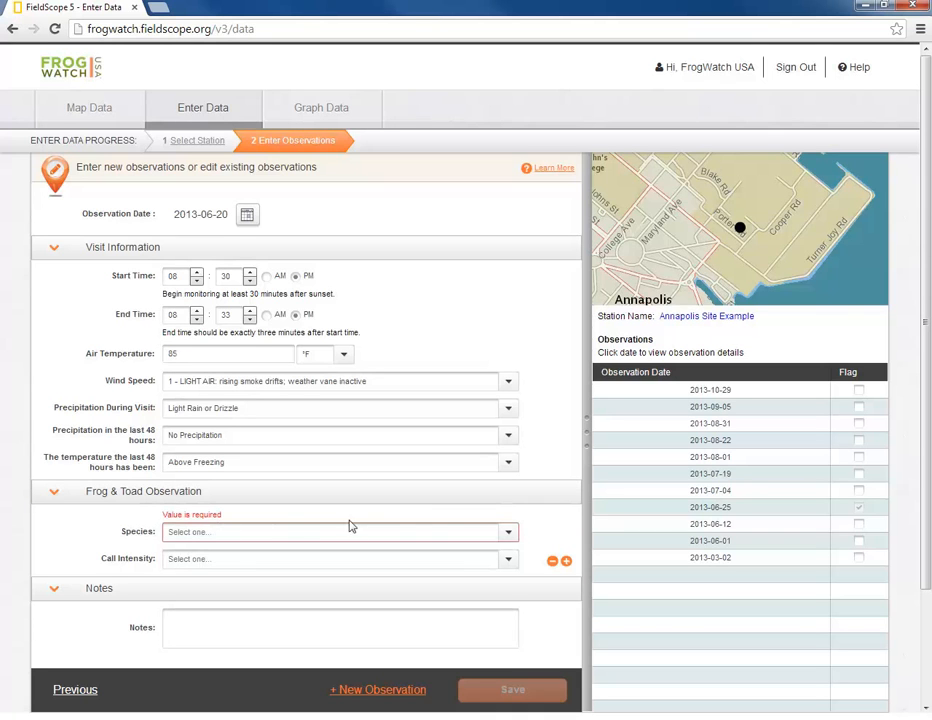
# - Choose 'No Species Heard' with call intensity '0 - No frogs or toads can be heard calling.'
pyautogui.click(495, 538)
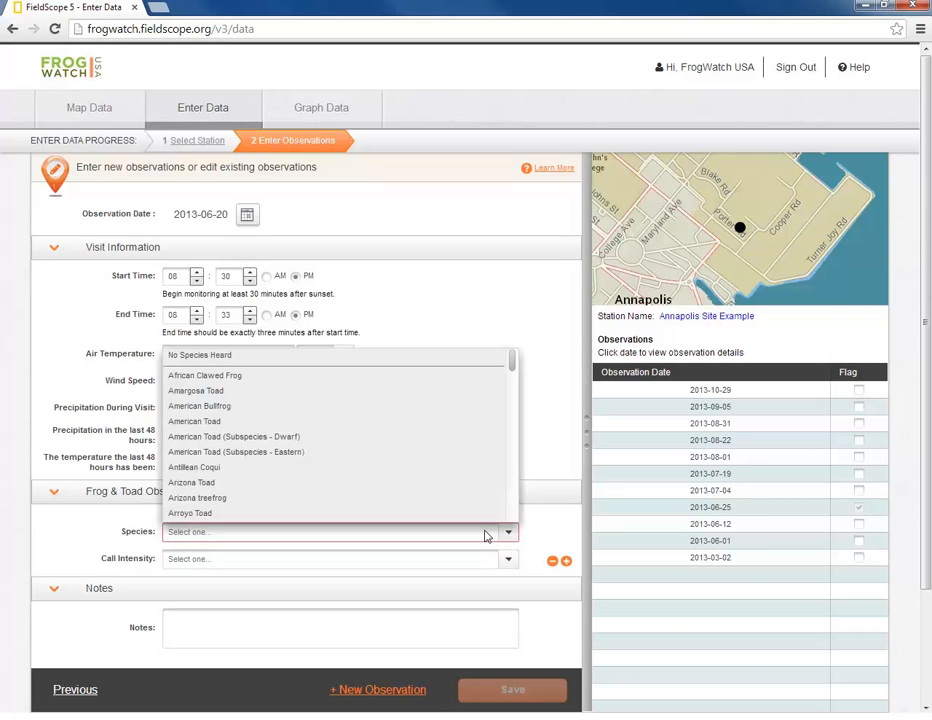
pyautogui.click(467, 362)
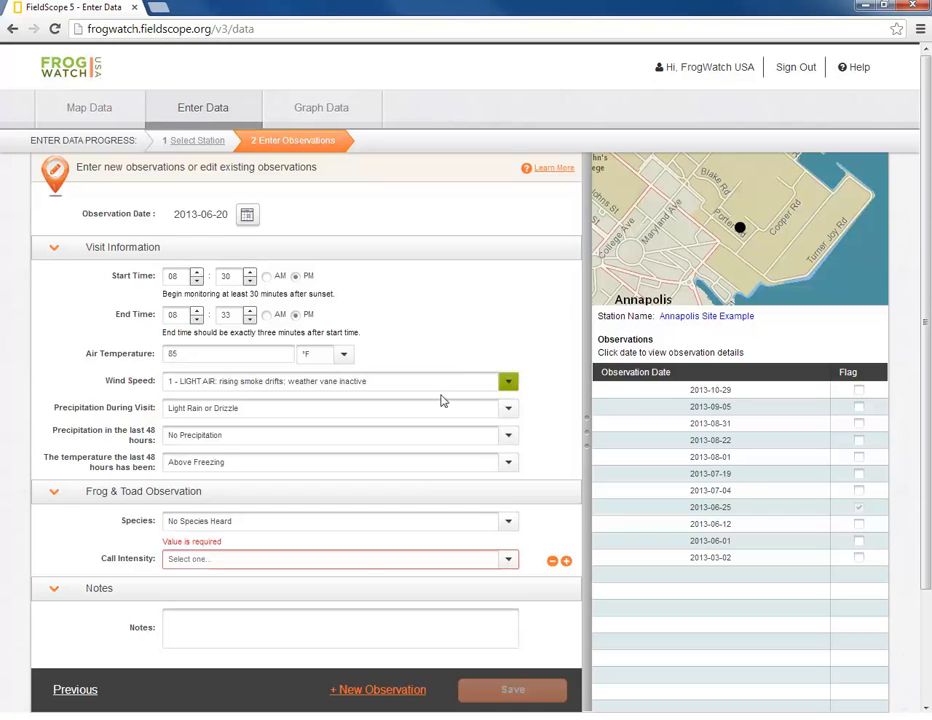
pyautogui.click(360, 566)
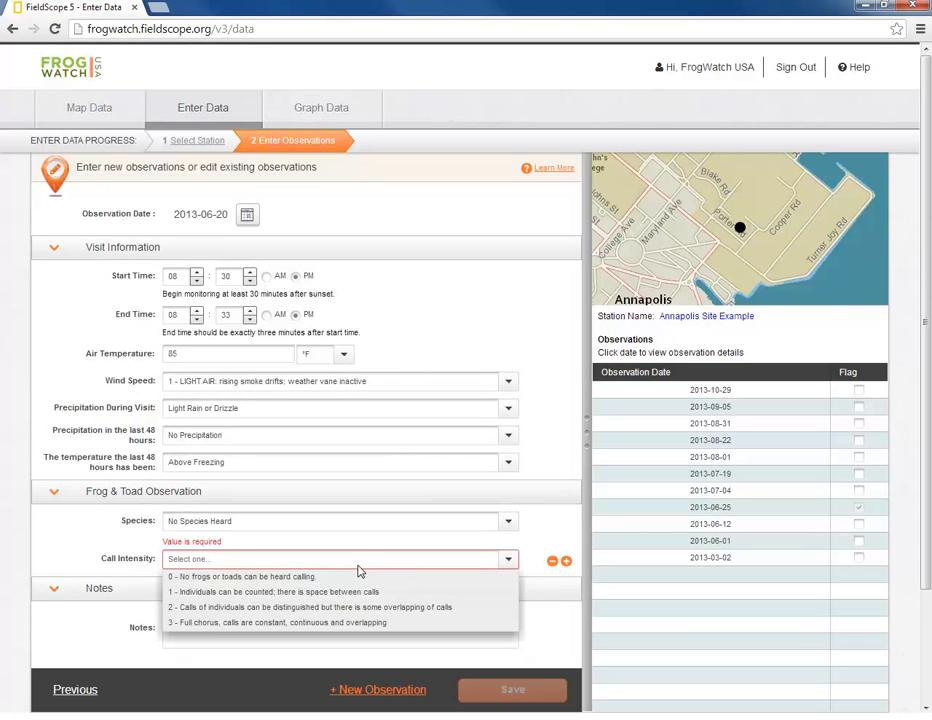
pyautogui.click(350, 580)
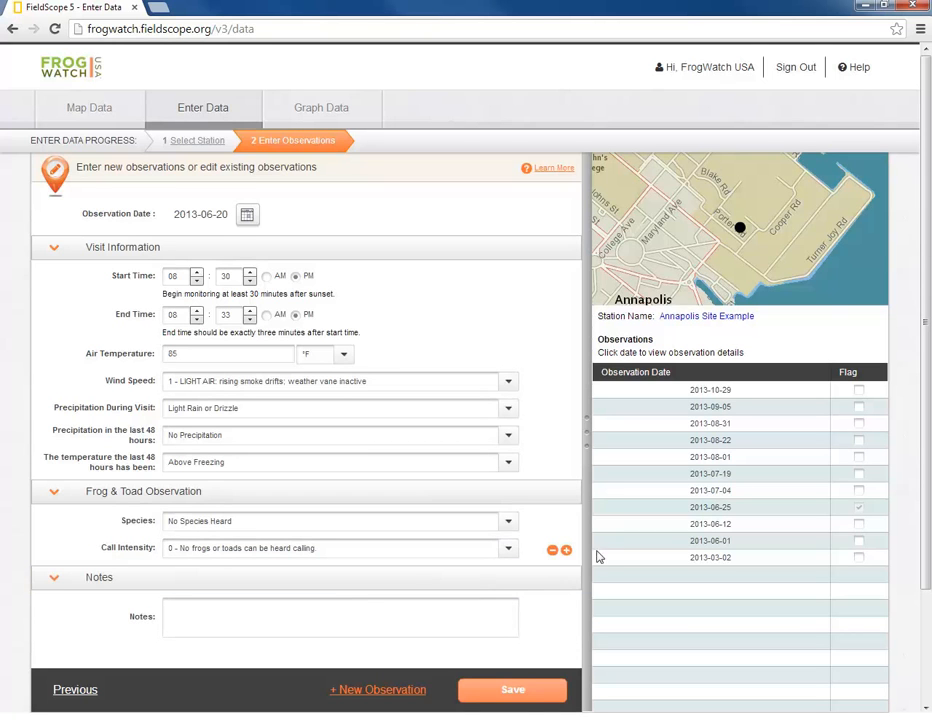
# - Add a Green Frog (Subspecies - Northern) entry at call intensity 2 and delete the other species rows
pyautogui.click(566, 550)
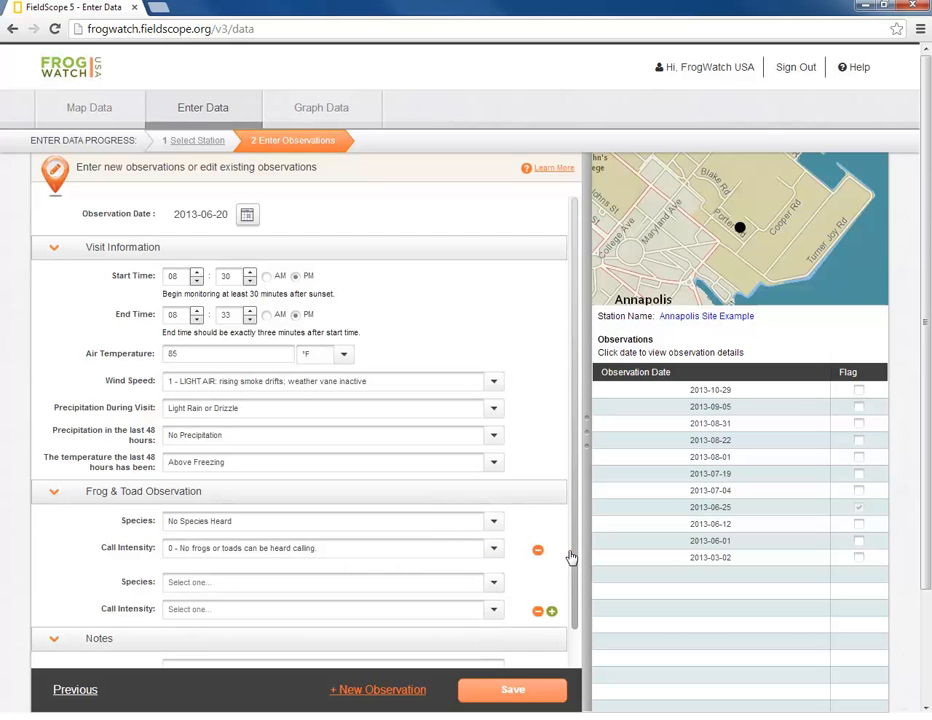
pyautogui.click(551, 611)
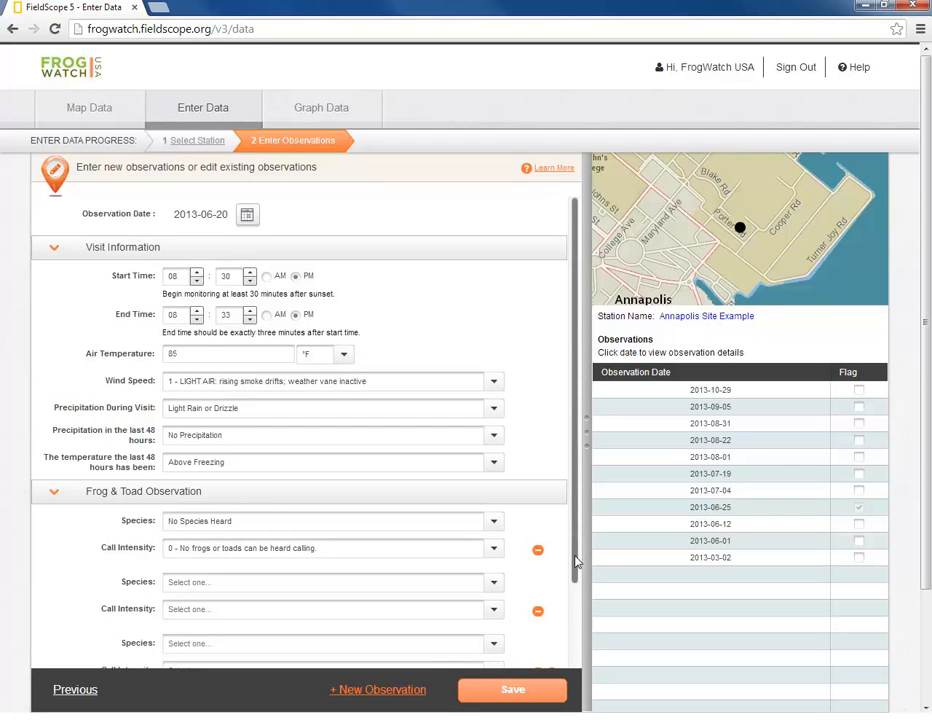
pyautogui.moveTo(576, 563); pyautogui.dragTo(576, 647)
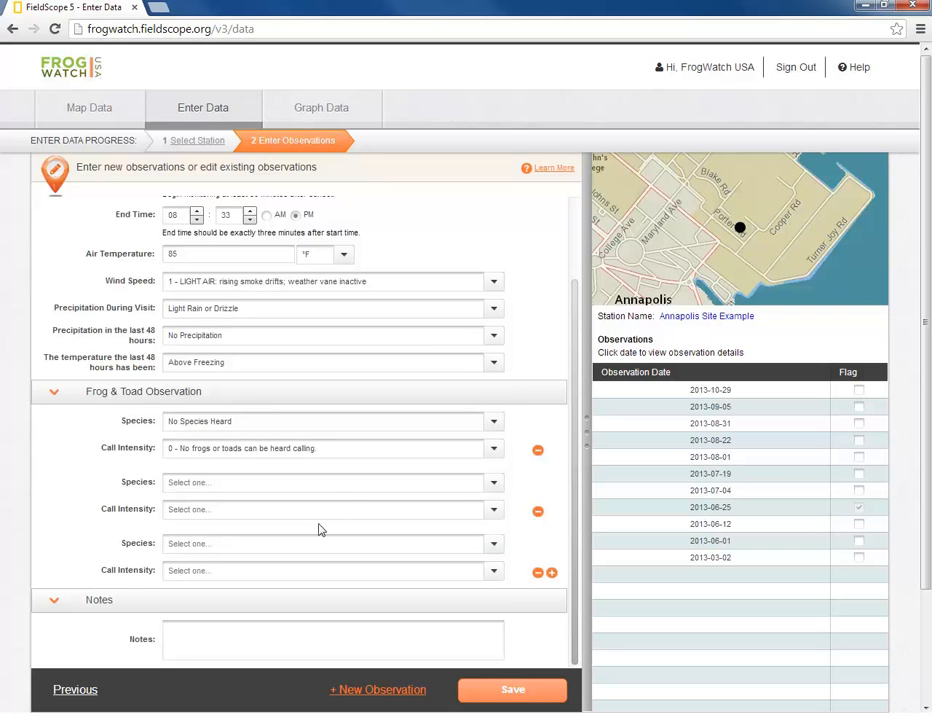
pyautogui.click(493, 484)
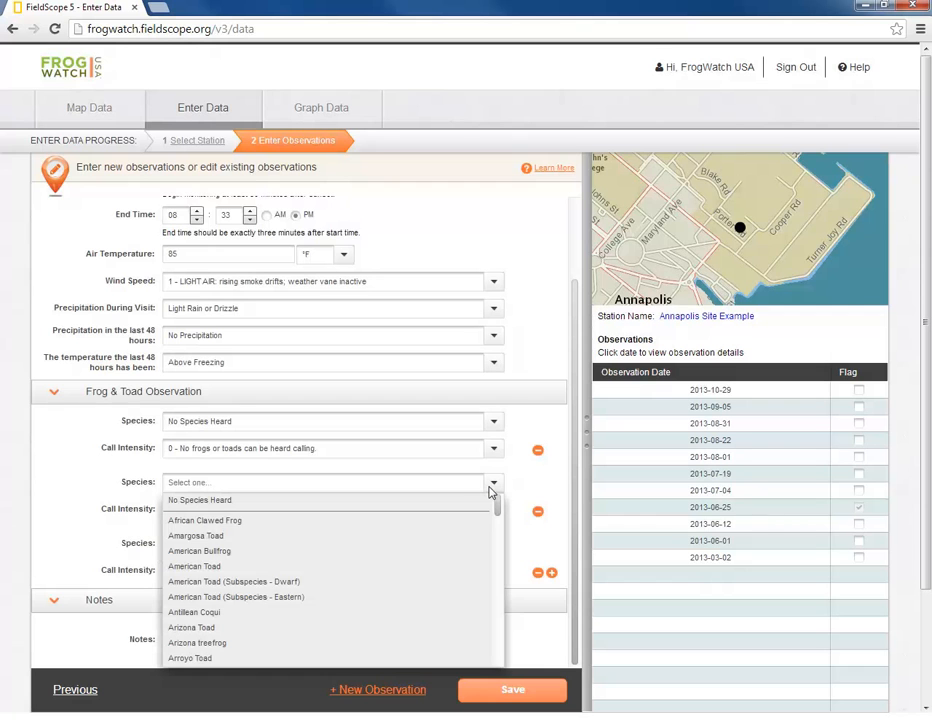
pyautogui.press('g')
pyautogui.moveTo(498, 546)
pyautogui.mouseDown()
pyautogui.moveTo(499, 573)
pyautogui.moveTo(493, 562)
pyautogui.mouseUp()
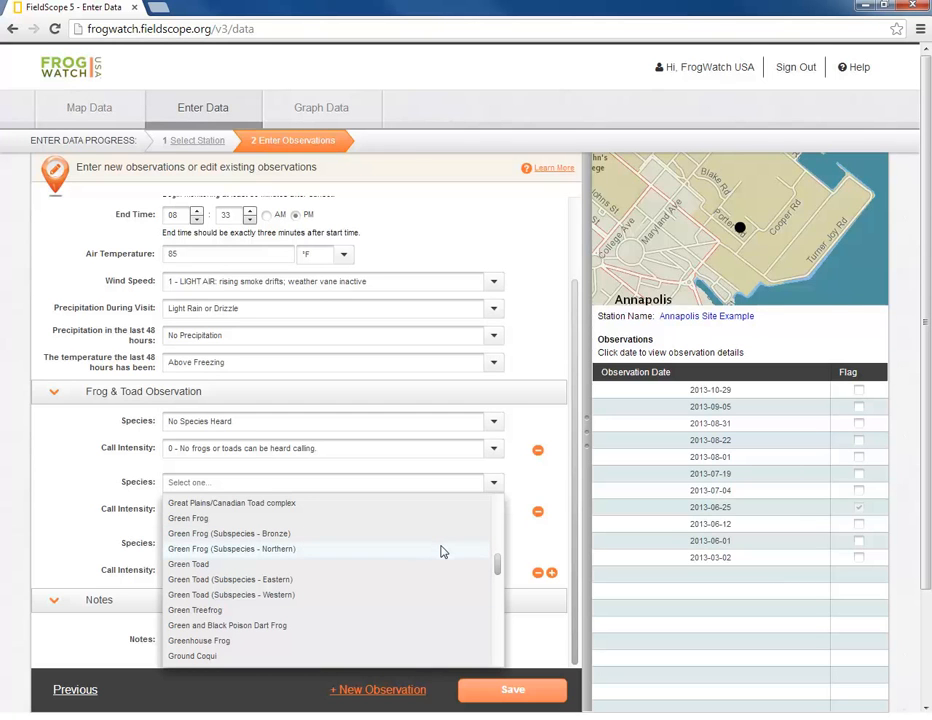
pyautogui.click(443, 551)
pyautogui.click(444, 522)
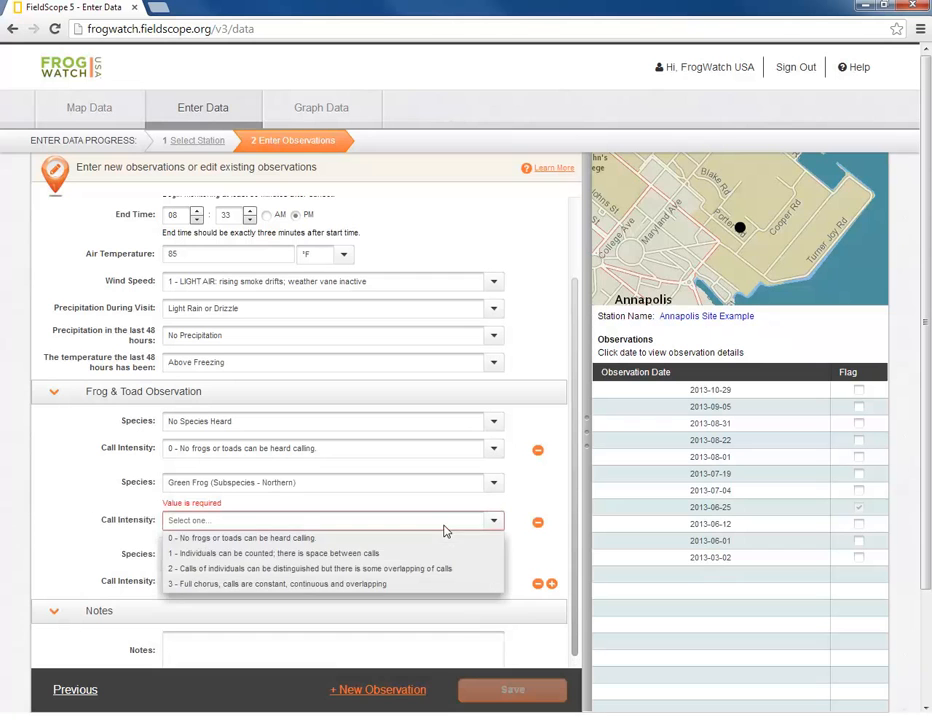
pyautogui.click(427, 570)
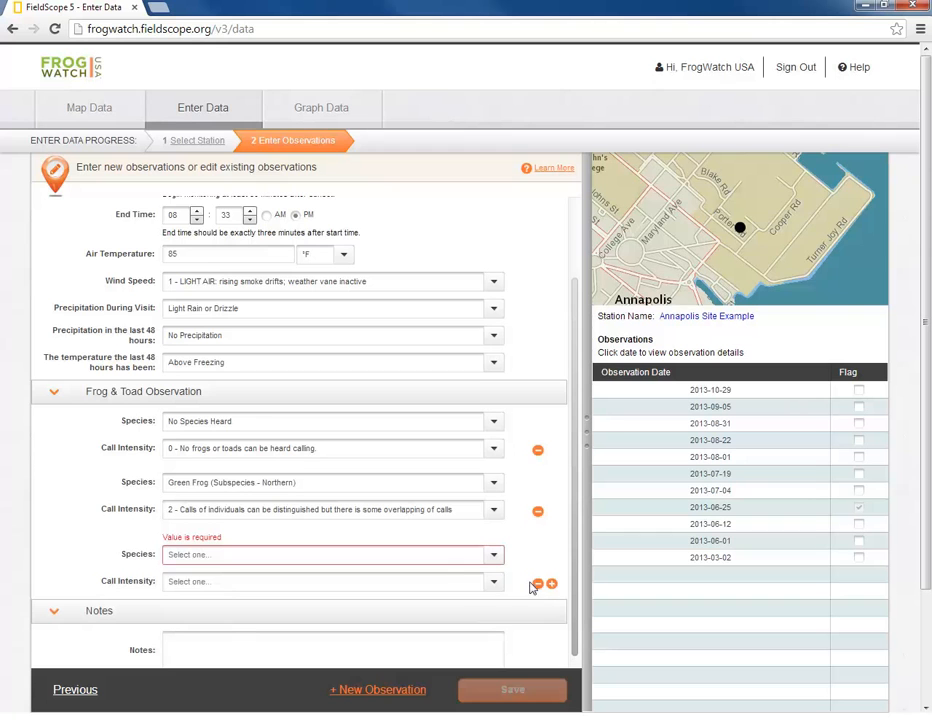
pyautogui.click(537, 584)
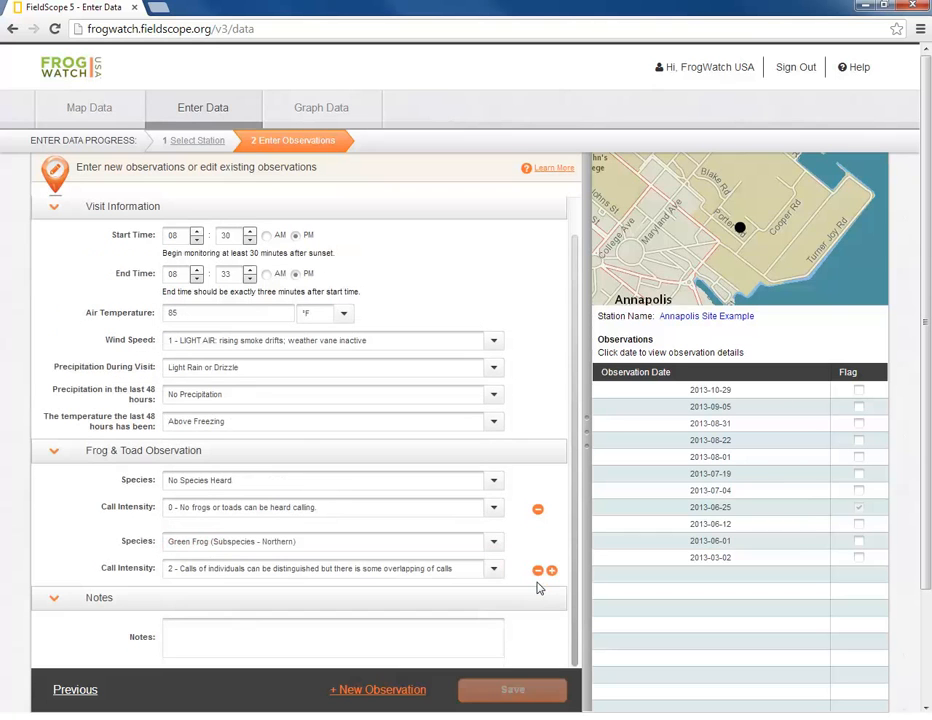
pyautogui.click(539, 512)
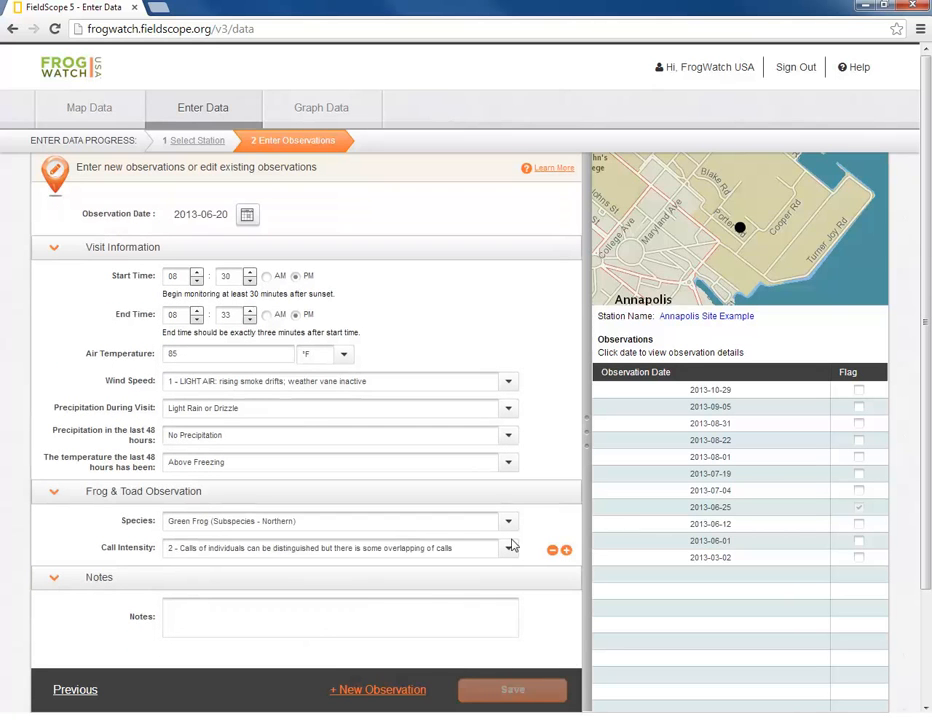
# - Enter the note 'The site appears flooded. I heard a bullfrog at the conclusion of my monitoring' and save
pyautogui.click(488, 621)
pyautogui.write('The site ')
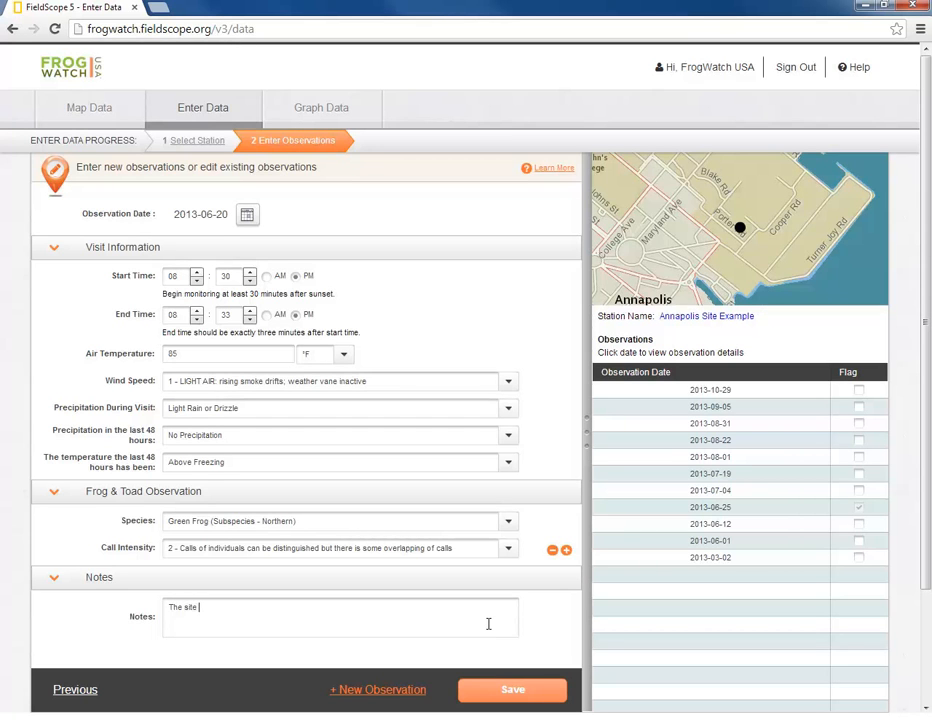
pyautogui.write('appears flooded')
pyautogui.press('BackSpace')
pyautogui.write('. I heard a ')
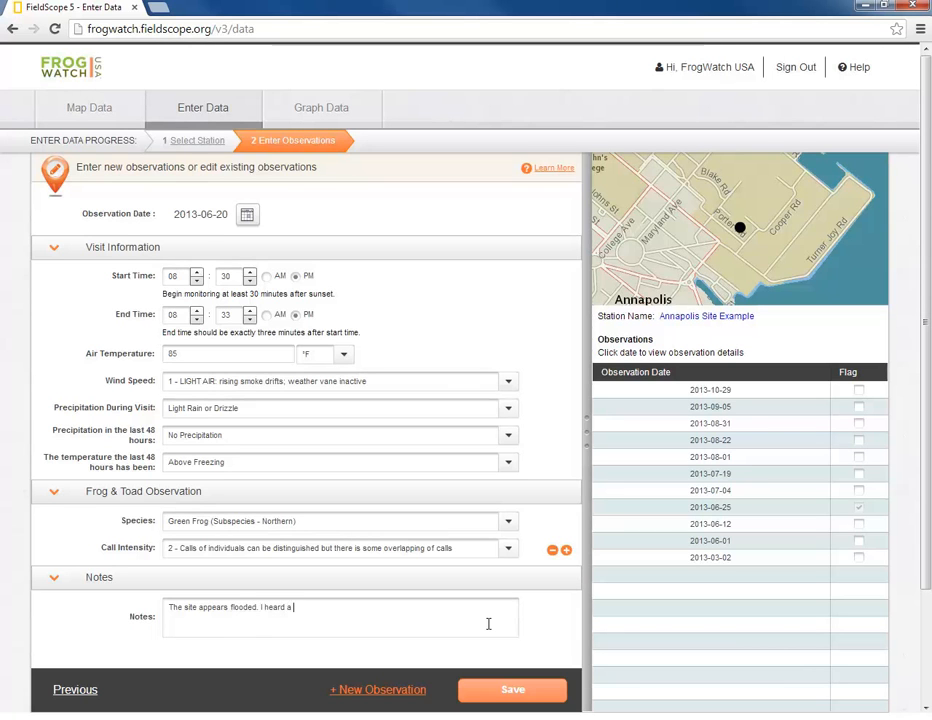
pyautogui.write('bu')
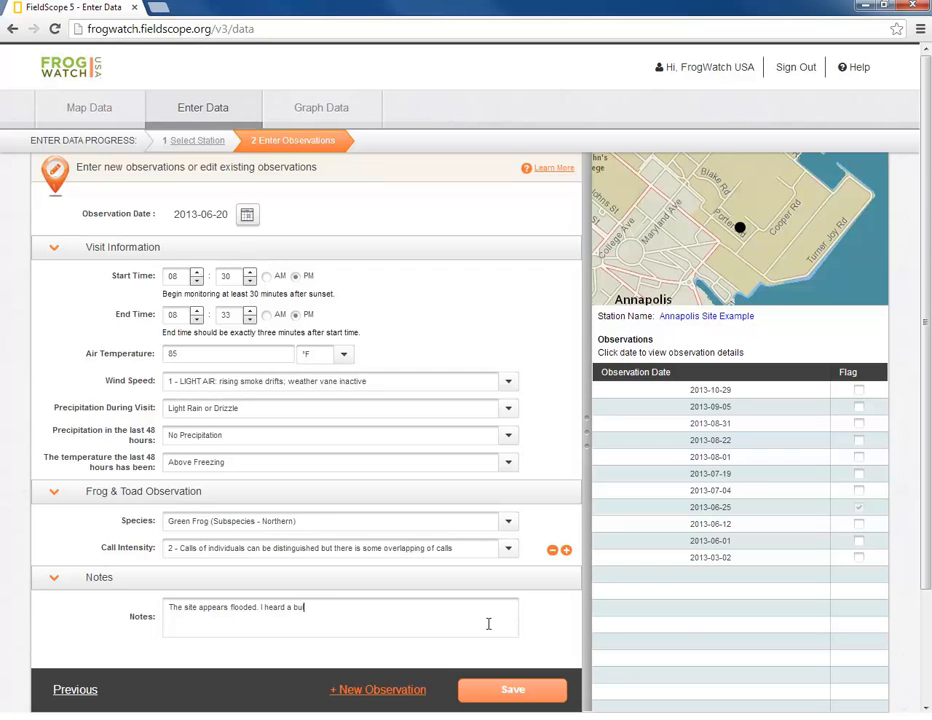
pyautogui.write('llfrog at the conclusion of my monitoring')
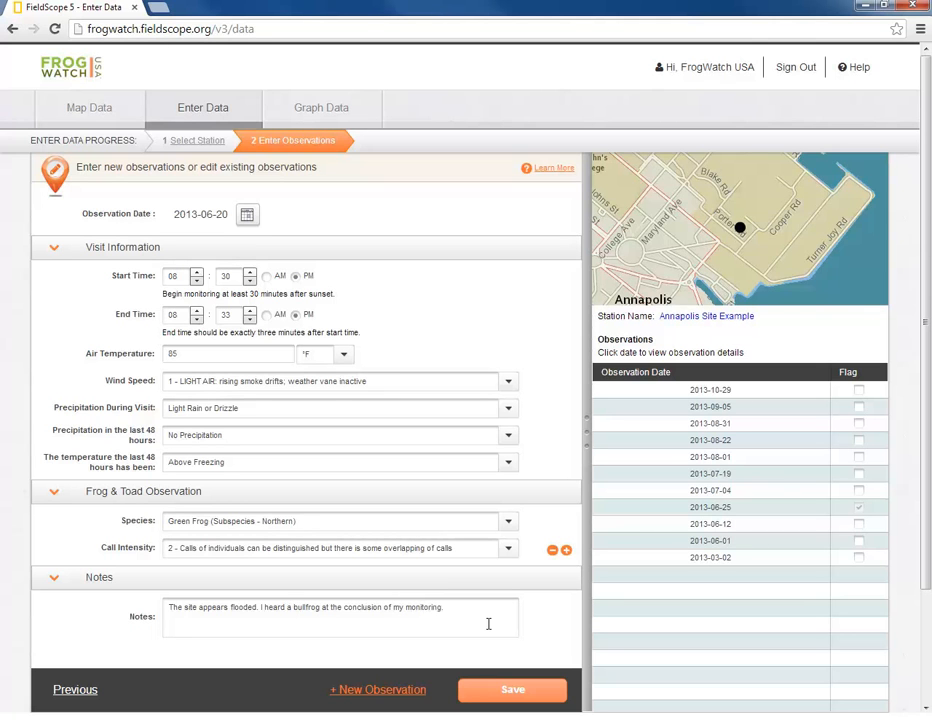
pyautogui.click(501, 692)
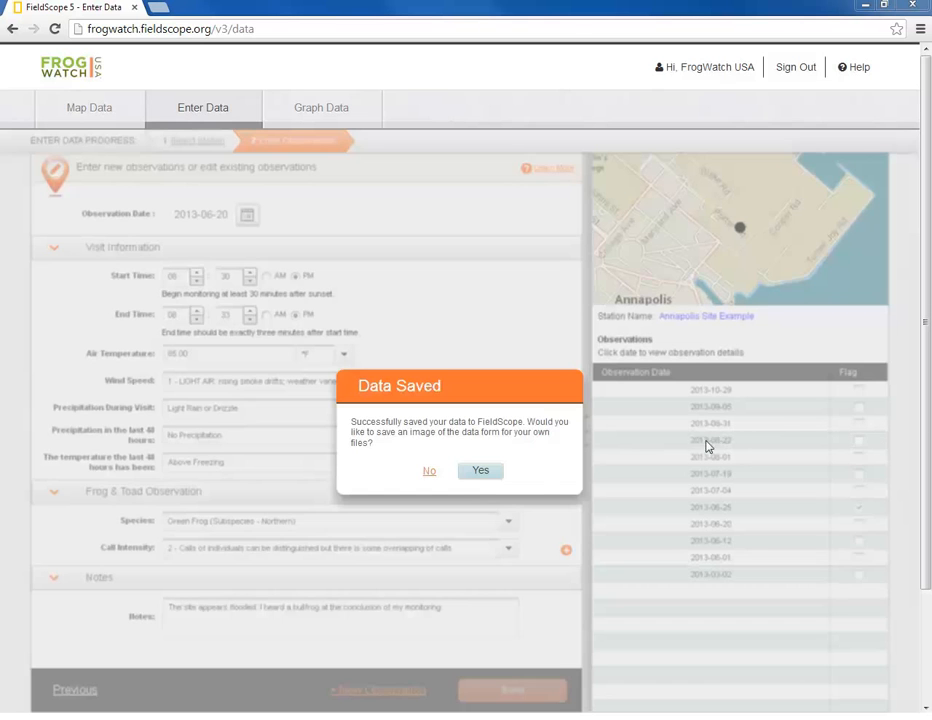
# - Agree to export a form image, appending '_LastName_SiteName_' to the suggested PNG file name
pyautogui.click(487, 476)
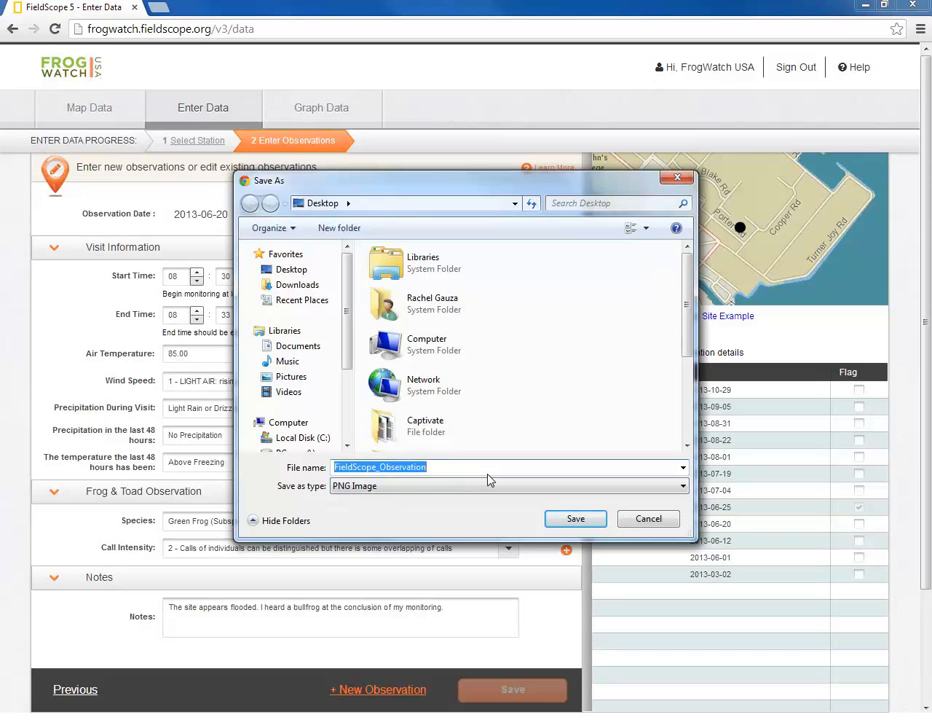
pyautogui.click(487, 467)
pyautogui.write('_LastName_Siteame')
pyautogui.press('BackSpace')
pyautogui.press('BackSpace')
pyautogui.press('BackSpace')
pyautogui.write('Name_')
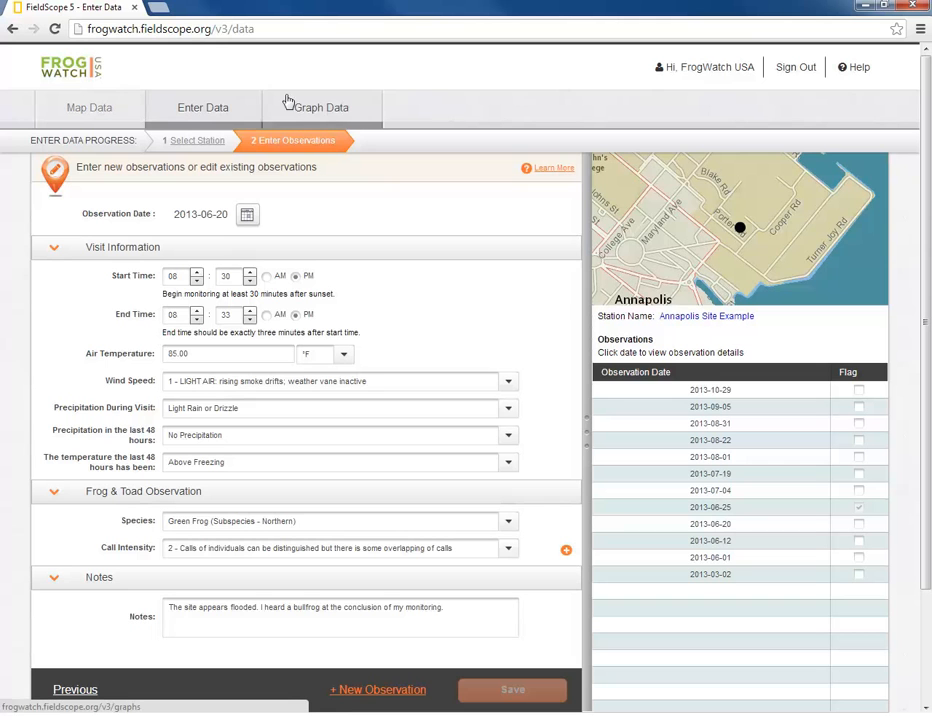
# - Return to the FrogWatch Welcome page and open the My Locations table under My Project Content
pyautogui.click(72, 76)
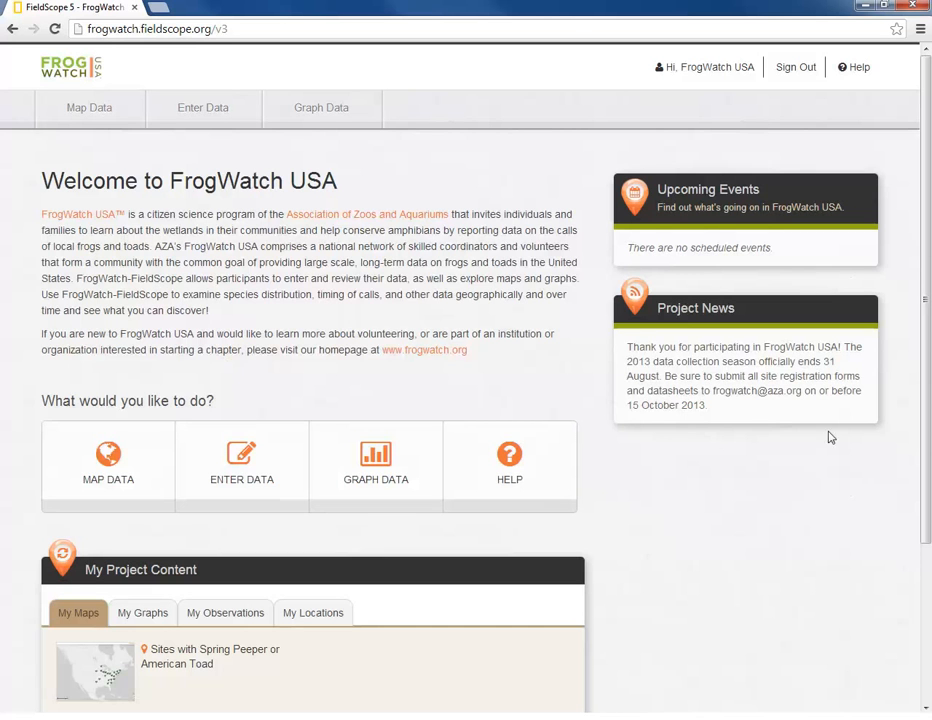
pyautogui.moveTo(926, 432); pyautogui.dragTo(900, 565)
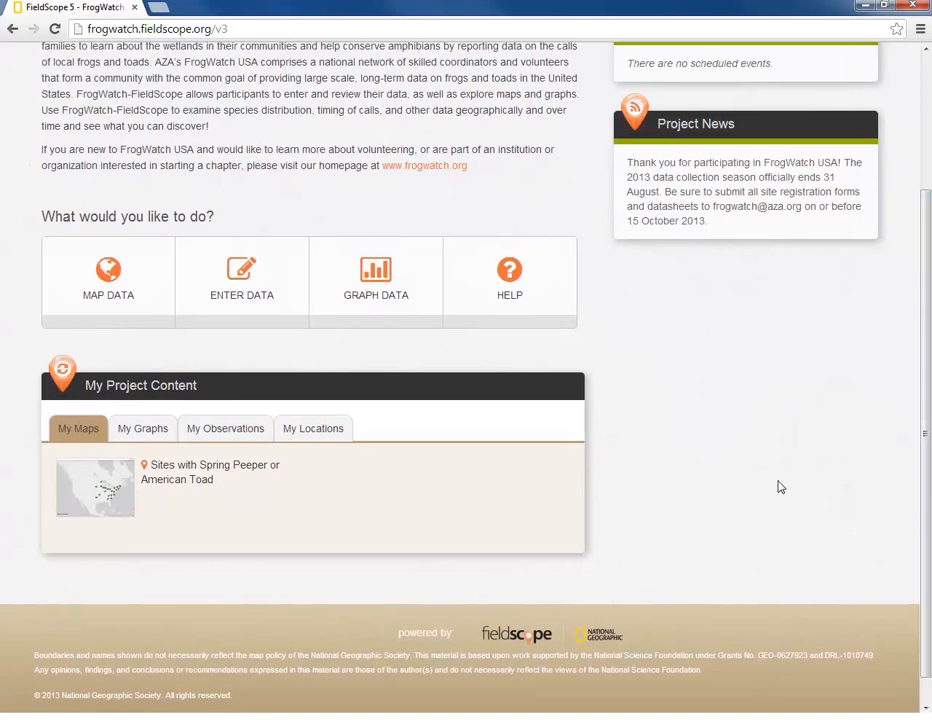
pyautogui.click(237, 428)
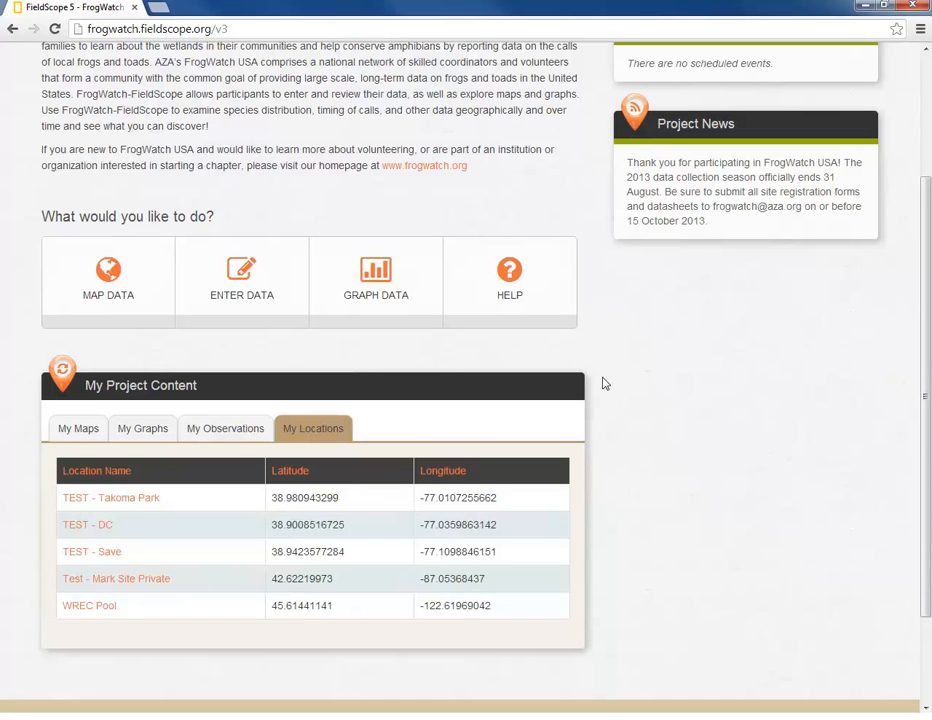
pyautogui.scroll(2, 912, 199)
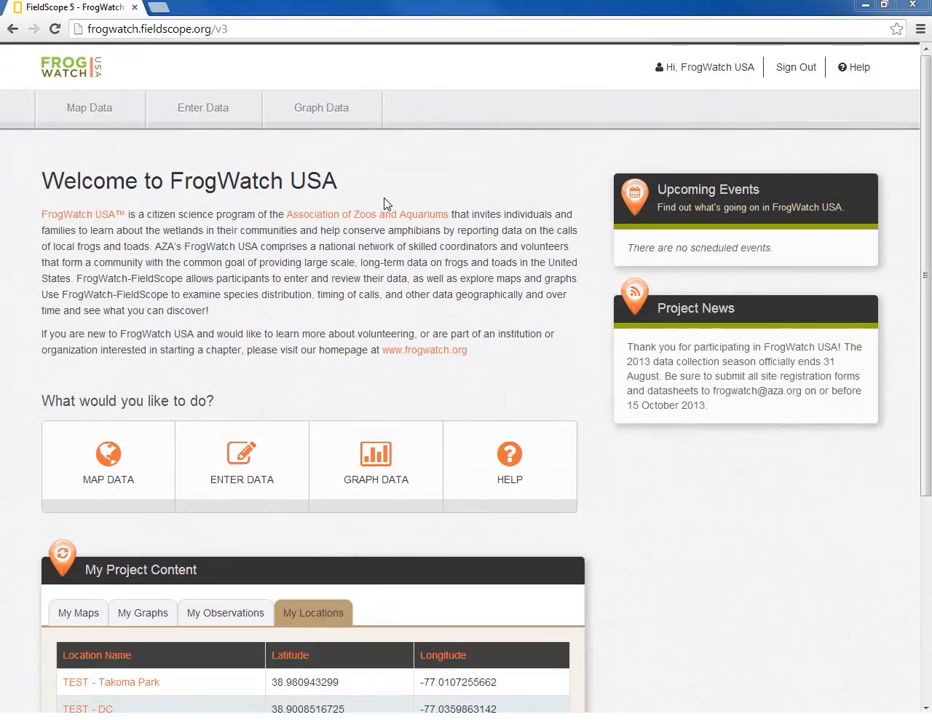